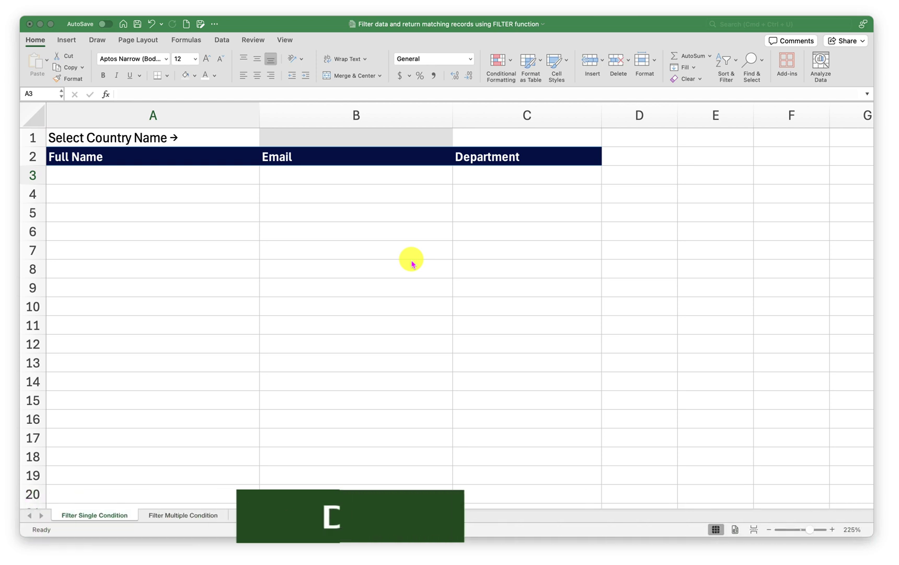
# - Review the Data sheet's employee table and the Key sheet's UNIQUE Countries and Department lists
pyautogui.click(235, 351)
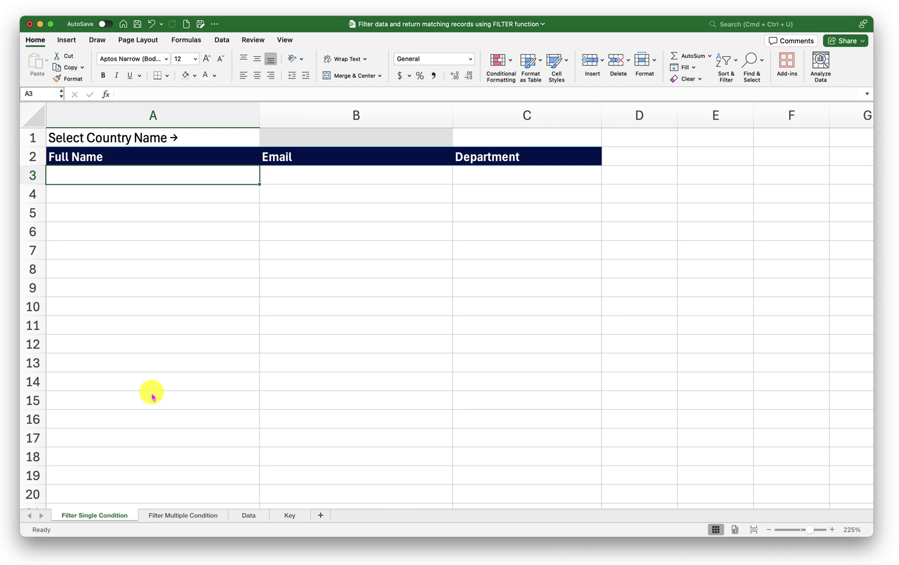
pyautogui.click(164, 515)
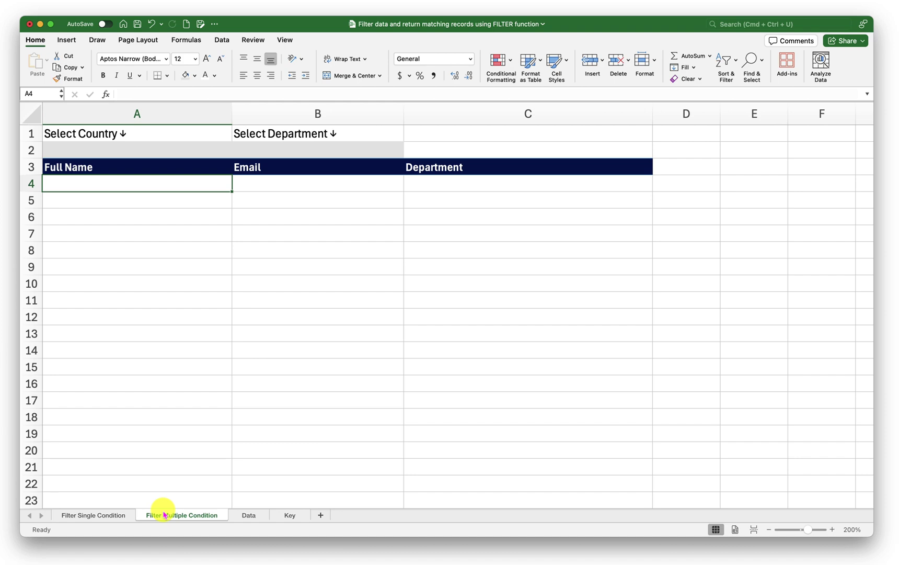
pyautogui.click(252, 518)
pyautogui.click(289, 518)
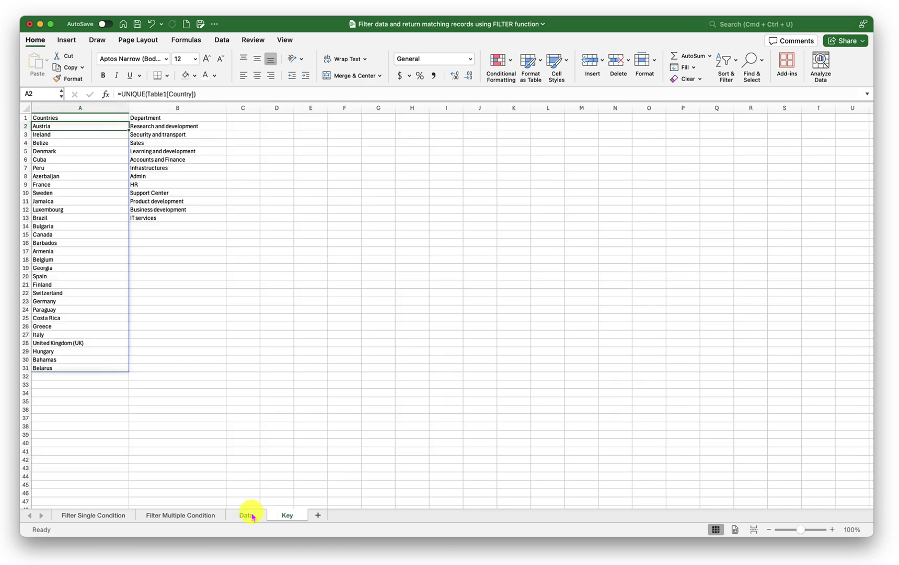
pyautogui.click(253, 516)
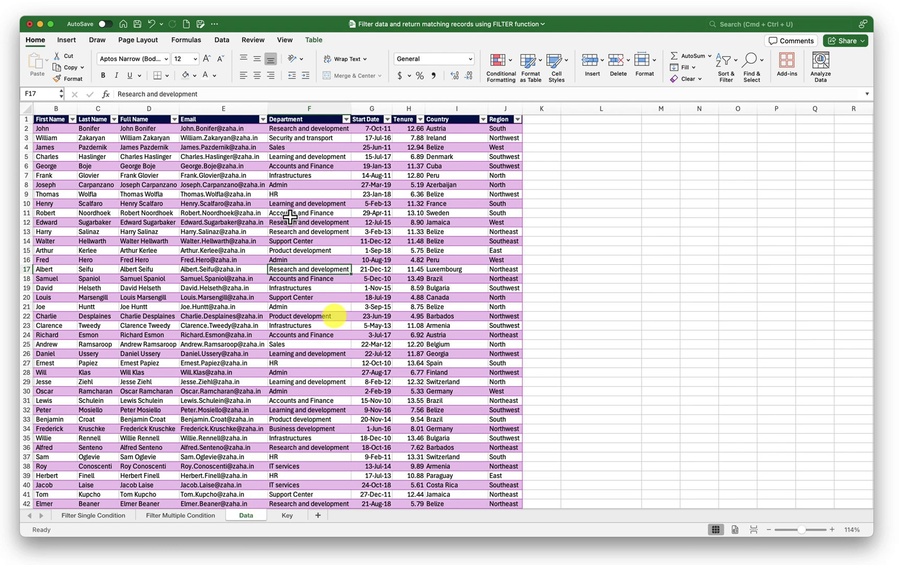
pyautogui.click(379, 195)
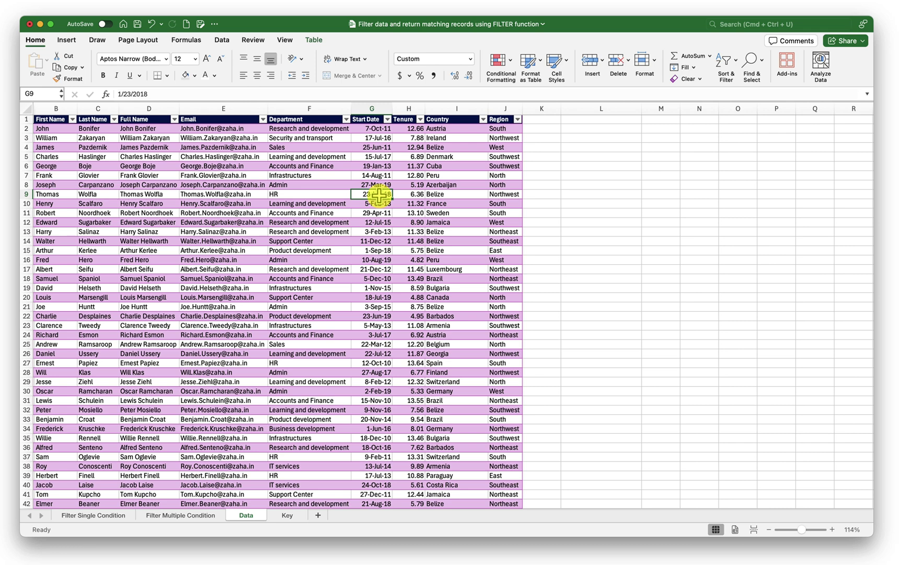
pyautogui.click(287, 516)
pyautogui.click(76, 127)
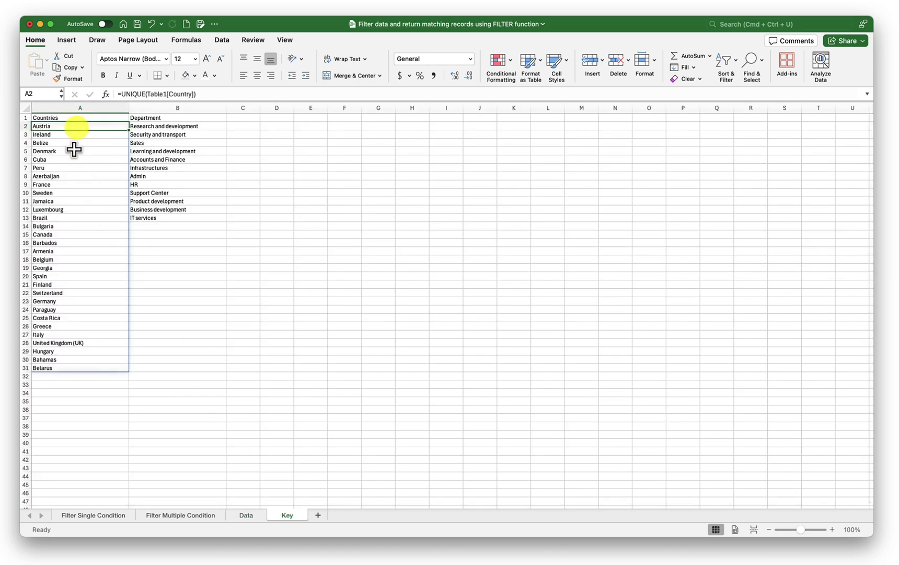
pyautogui.click(247, 516)
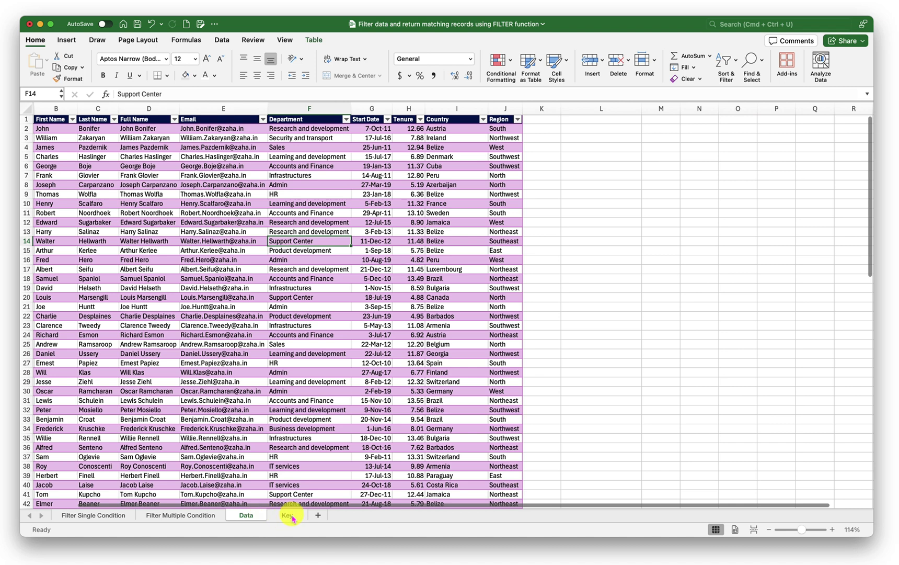
pyautogui.click(291, 516)
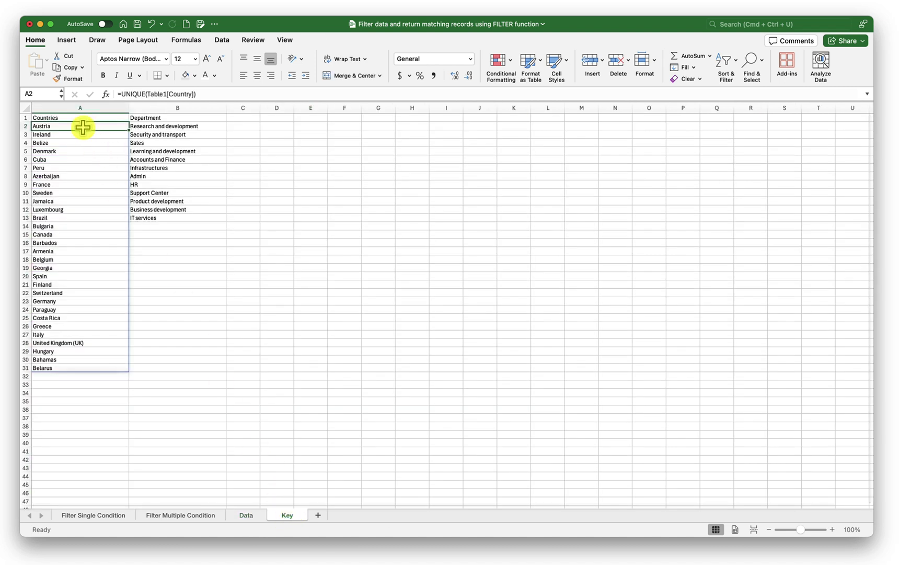
pyautogui.moveTo(84, 126); pyautogui.dragTo(116, 445)
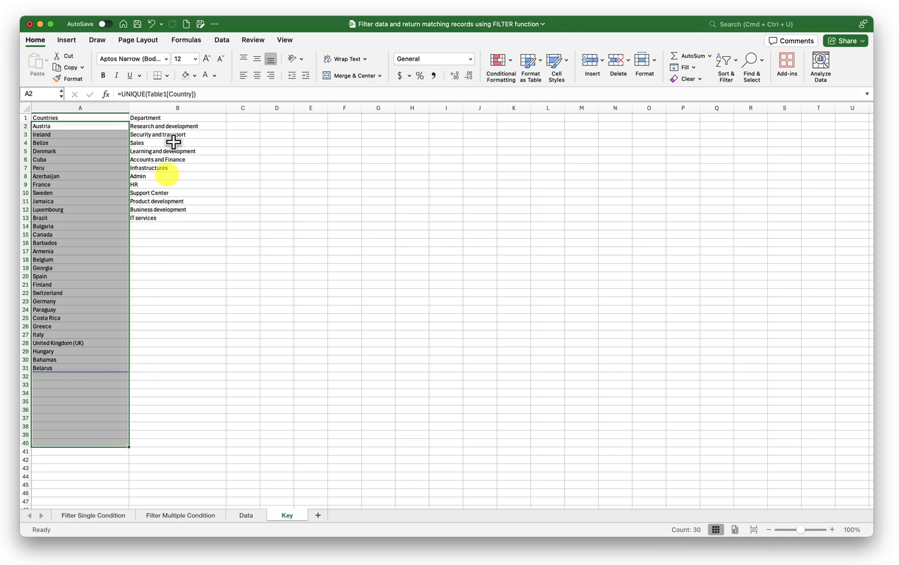
pyautogui.moveTo(173, 127); pyautogui.dragTo(177, 386)
# - On the Filter Single Condition sheet, inspect B1's country dropdown without choosing a country
pyautogui.click(93, 515)
pyautogui.click(335, 137)
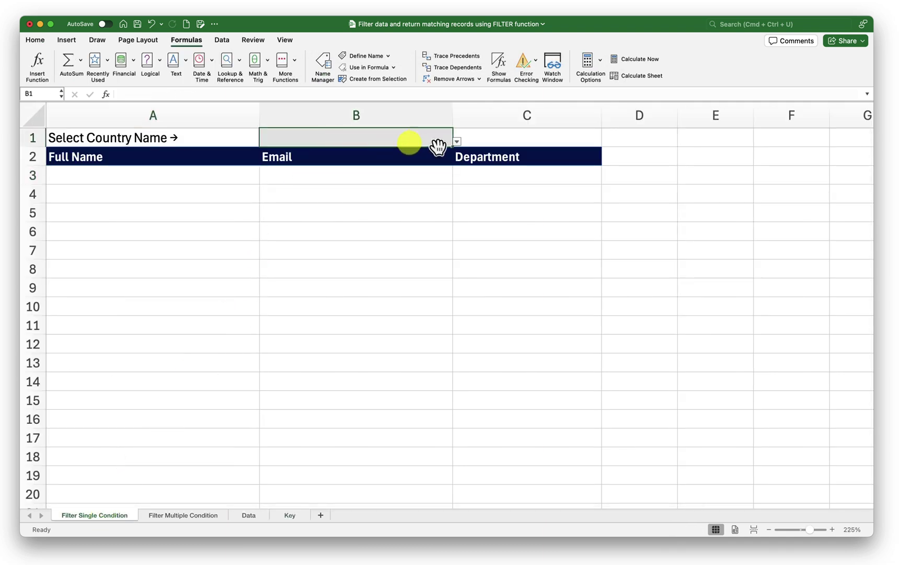
pyautogui.click(456, 141)
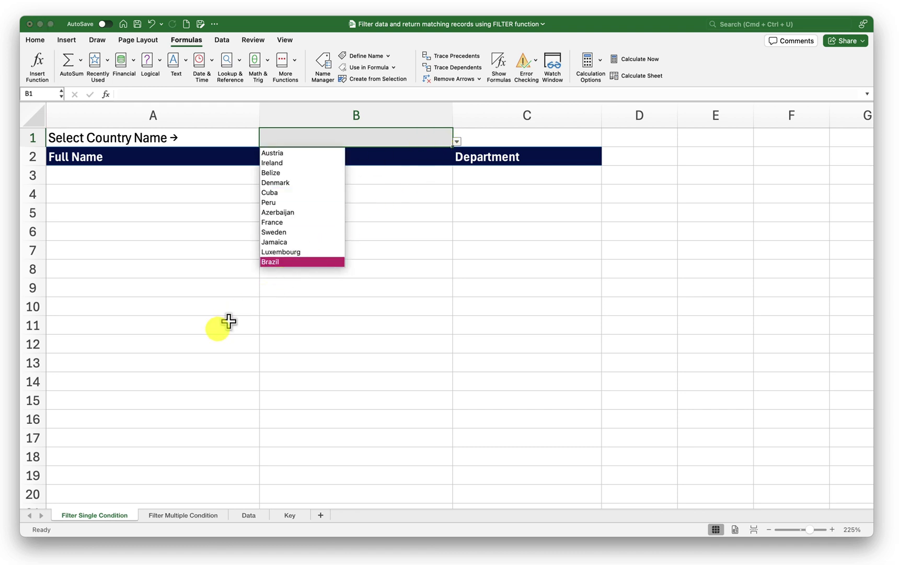
pyautogui.click(175, 174)
pyautogui.click(175, 173)
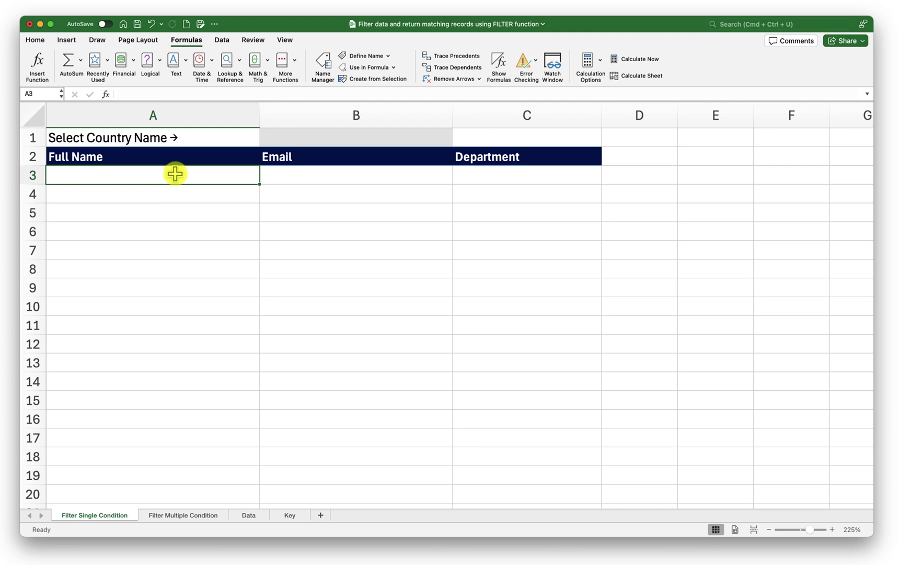
pyautogui.click(275, 213)
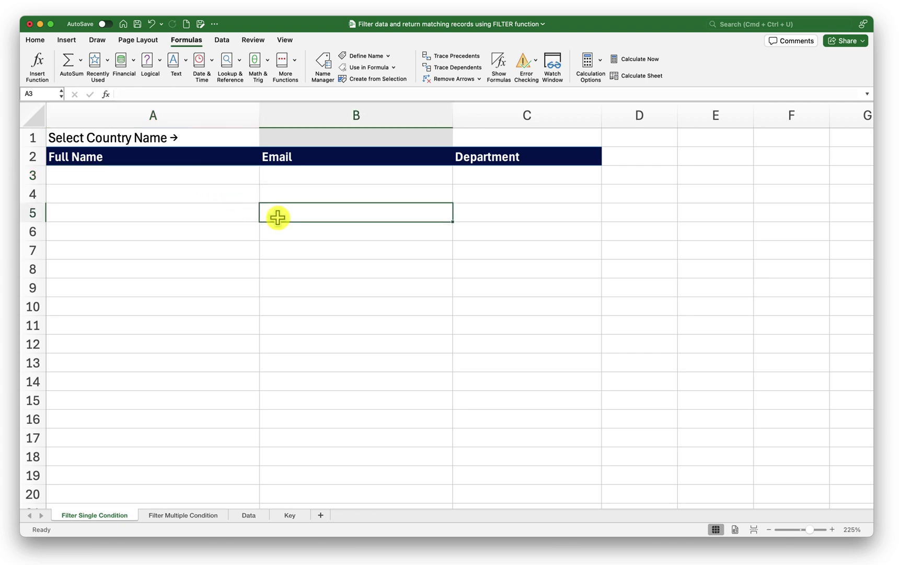
pyautogui.click(205, 176)
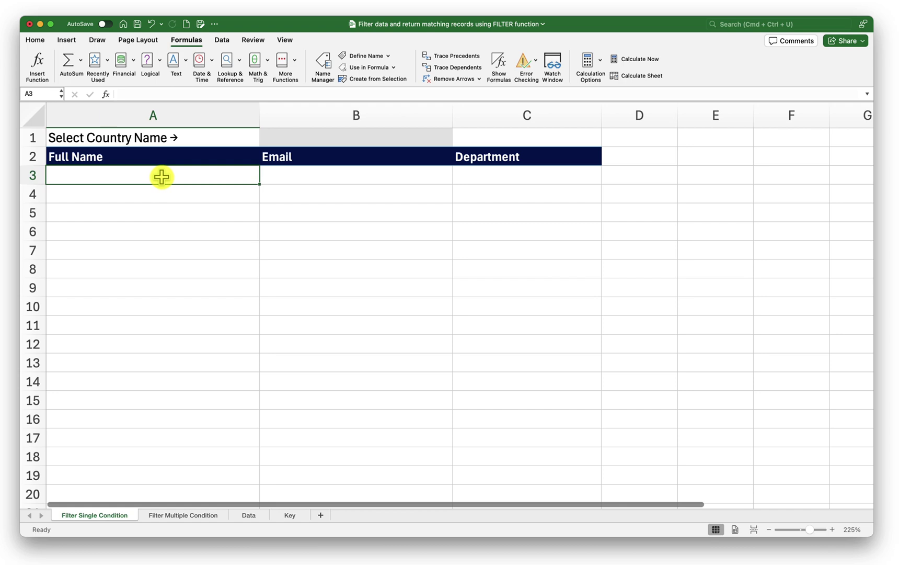
# - Recheck the B1 country list, then begin =FILTER( in cell A3 using =fil
pyautogui.click(248, 515)
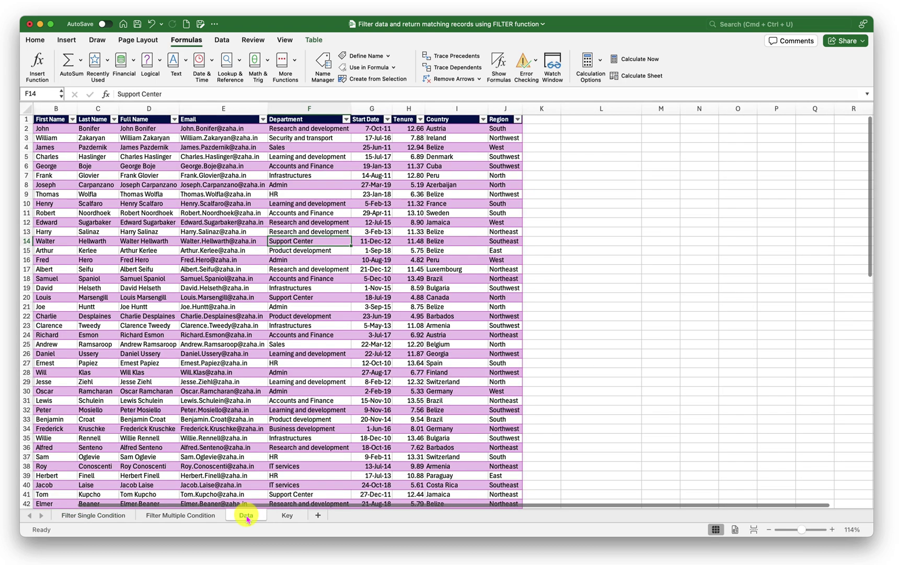
pyautogui.click(112, 515)
pyautogui.click(418, 132)
pyautogui.click(457, 141)
pyautogui.click(458, 142)
pyautogui.click(122, 180)
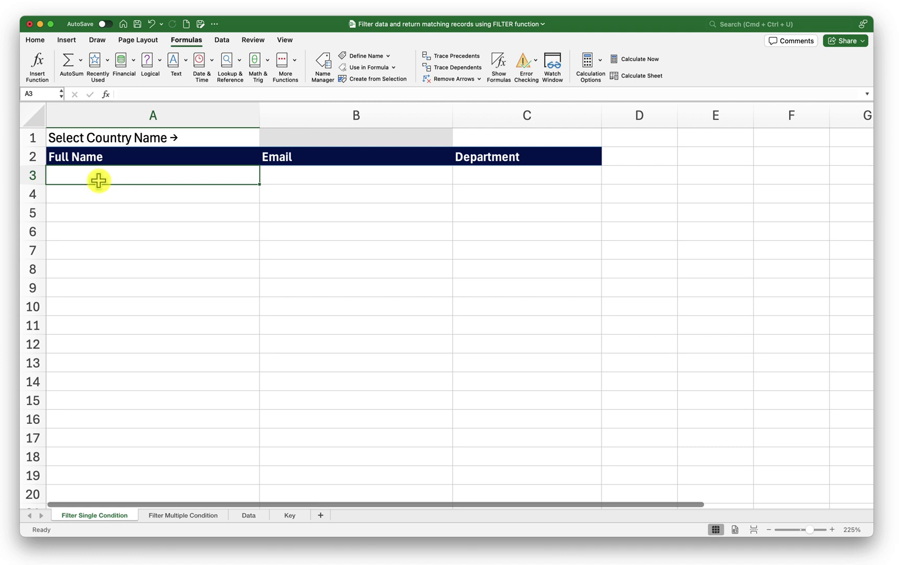
pyautogui.write('=fil')
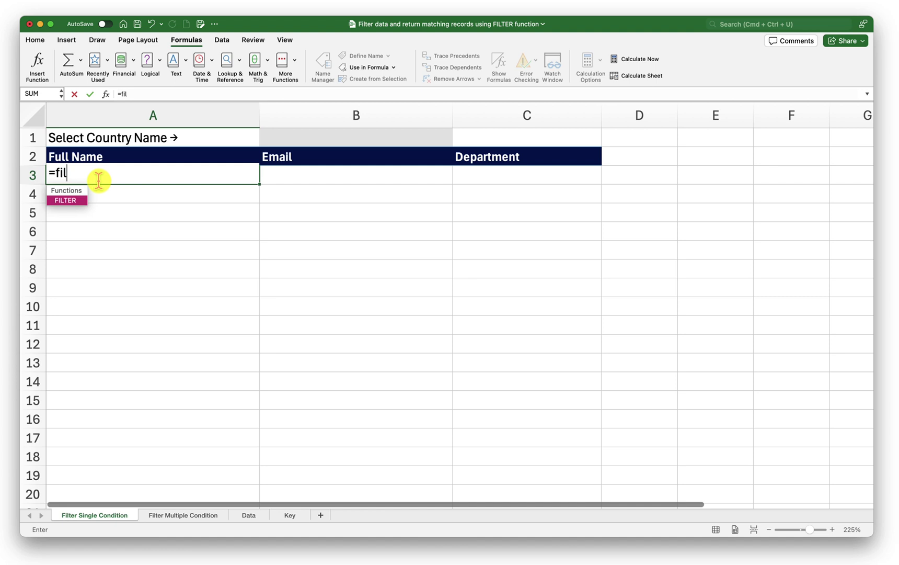
pyautogui.press('Tab')
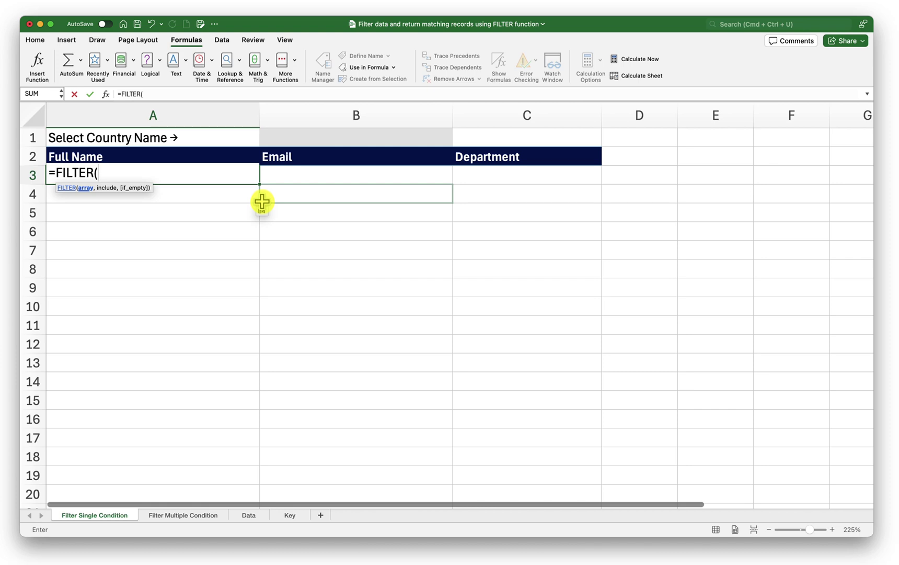
# - Set the FILTER array to Table1[[Full Name]:[Department]], the Data sheet's D2 through F100
pyautogui.click(248, 515)
pyautogui.click(194, 129)
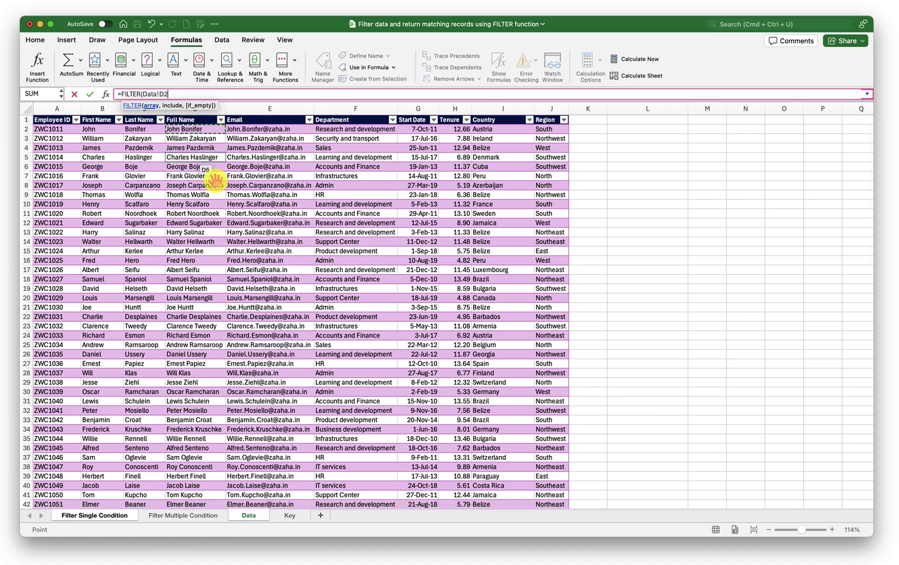
pyautogui.keyDown('shift'); pyautogui.click(256, 129); pyautogui.keyUp('shift')
pyautogui.keyDown('shift'); pyautogui.click(359, 130); pyautogui.keyUp('shift')
pyautogui.scroll(-8, 328, 282)
pyautogui.scroll(-15, 330, 287)
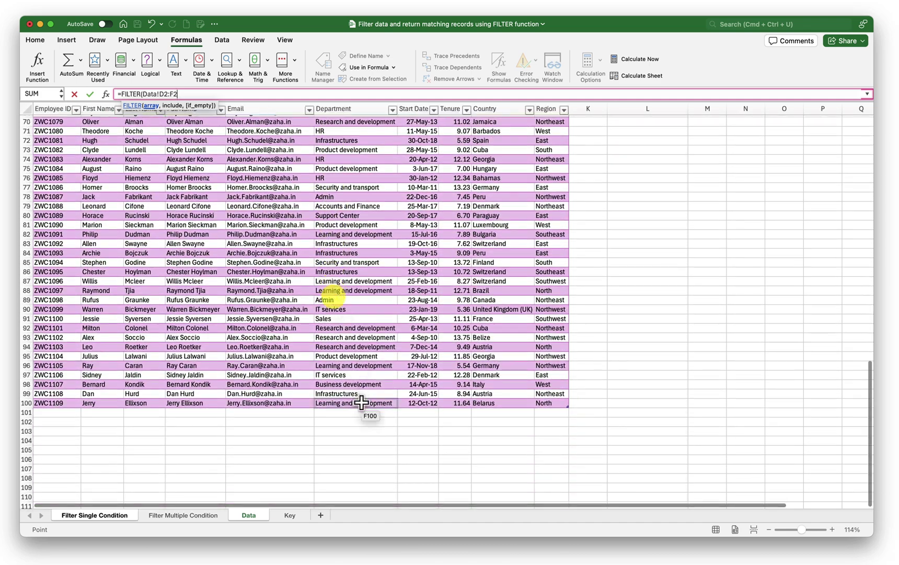
pyautogui.keyDown('shift'); pyautogui.click(361, 402); pyautogui.keyUp('shift')
pyautogui.scroll(20, 359, 340)
pyautogui.scroll(-1, 357, 315)
pyautogui.hscroll(1, 357, 316)
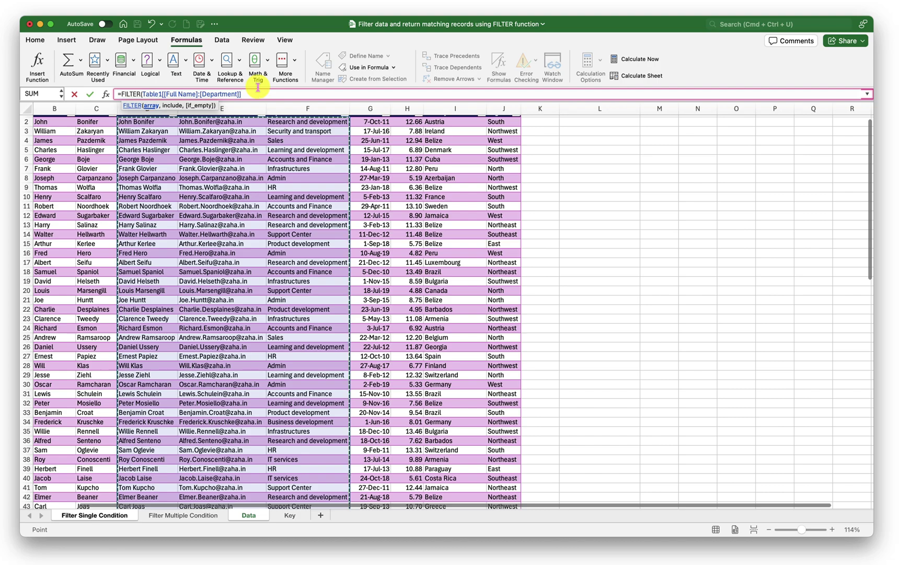
pyautogui.scroll(1, 272, 182)
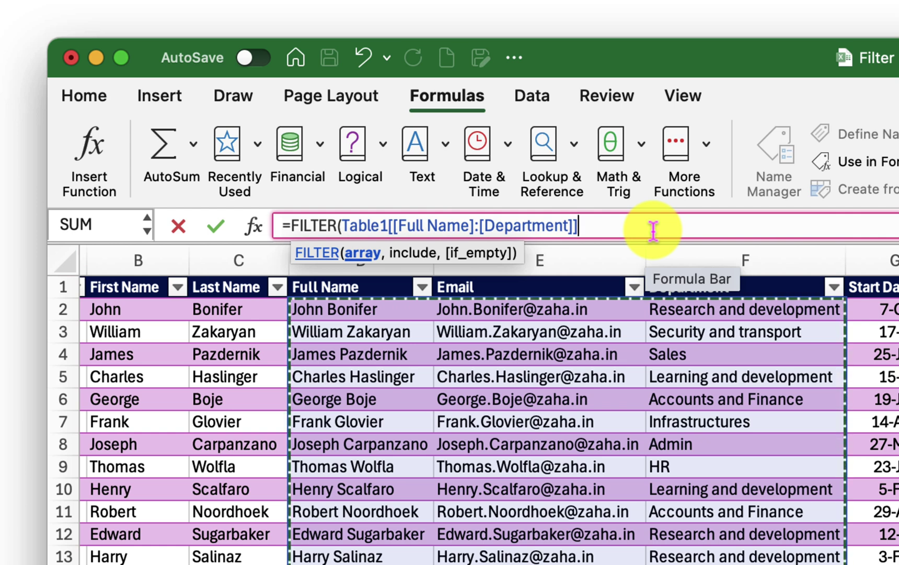
# - Add the condition Table1[Country]='Filter Single Condition'!B1 and "" as the if_empty result, closing the formula
pyautogui.write(',')
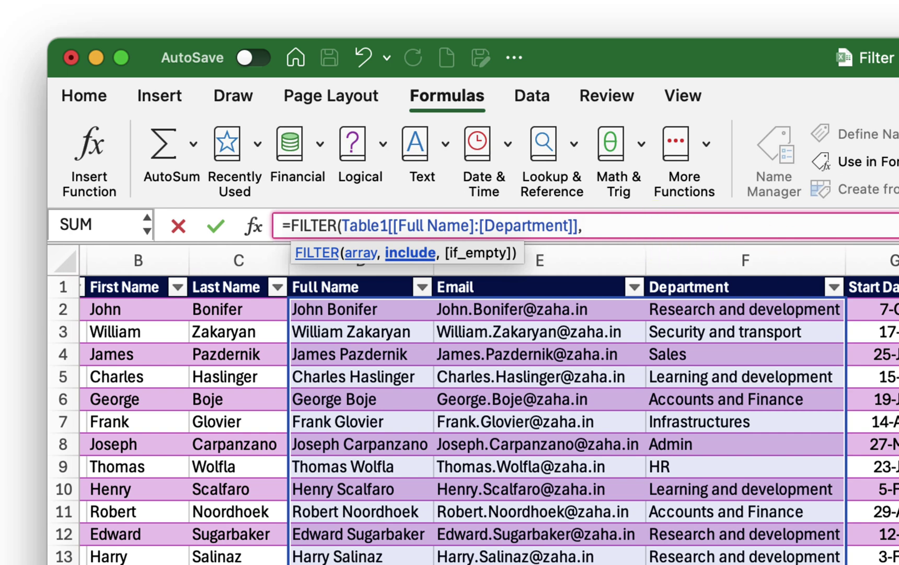
pyautogui.moveTo(898, 309); pyautogui.dragTo(898, 564)
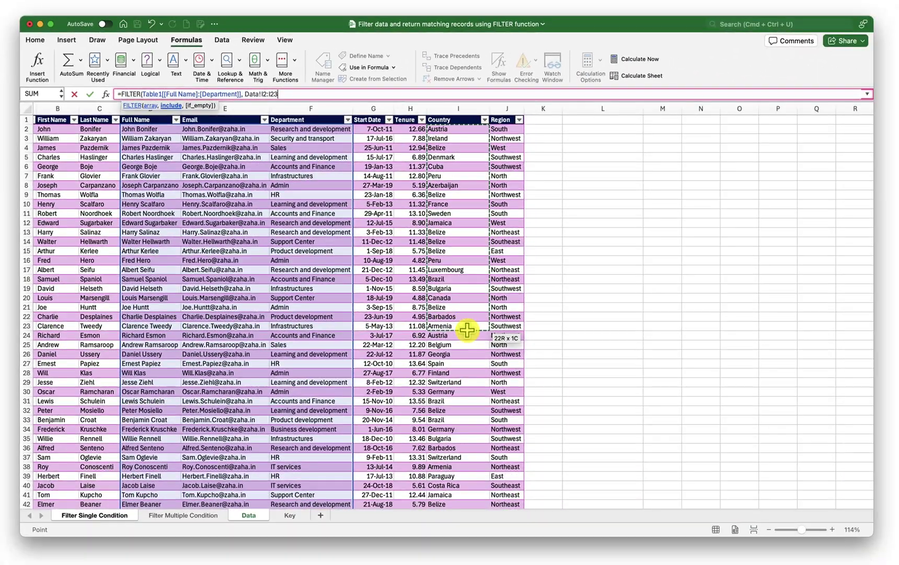
pyautogui.moveTo(467, 330); pyautogui.dragTo(467, 330)
pyautogui.scroll(-20, 463, 439)
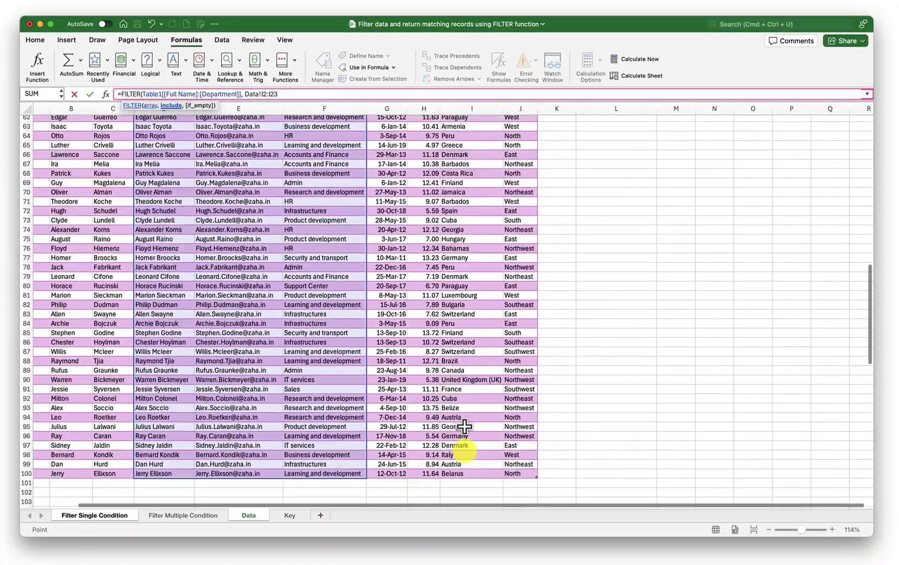
pyautogui.scroll(-8, 464, 426)
pyautogui.keyDown('shift'); pyautogui.click(472, 263); pyautogui.keyUp('shift')
pyautogui.scroll(18, 472, 269)
pyautogui.scroll(10, 472, 270)
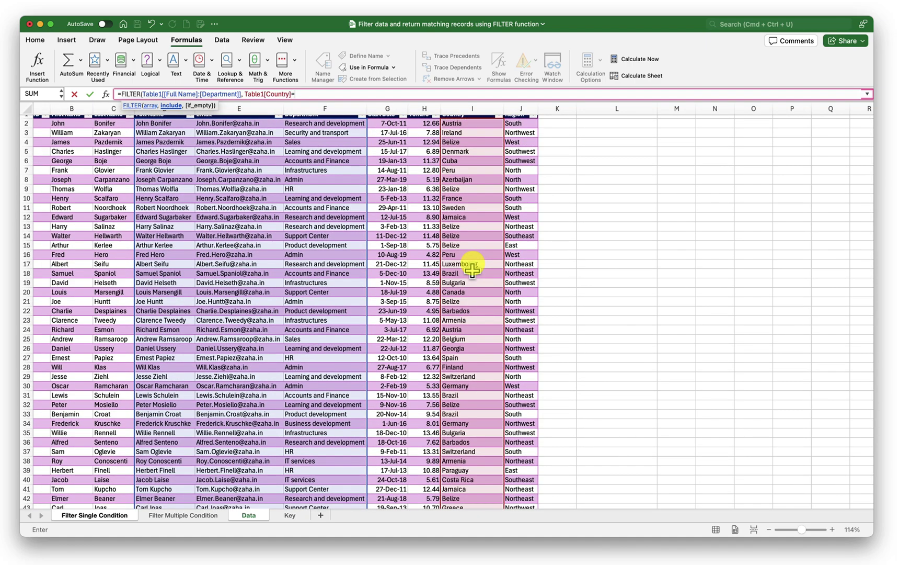
pyautogui.click(108, 516)
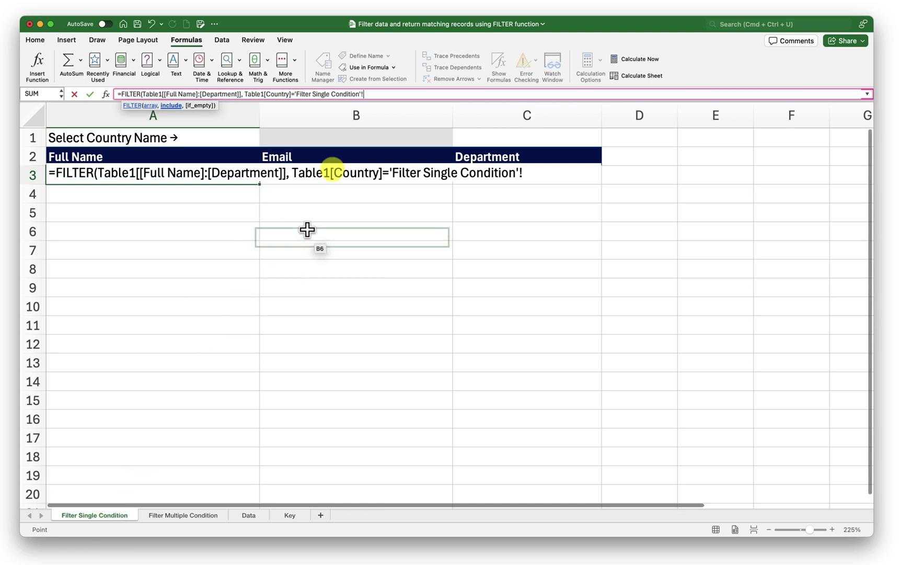
pyautogui.click(355, 137)
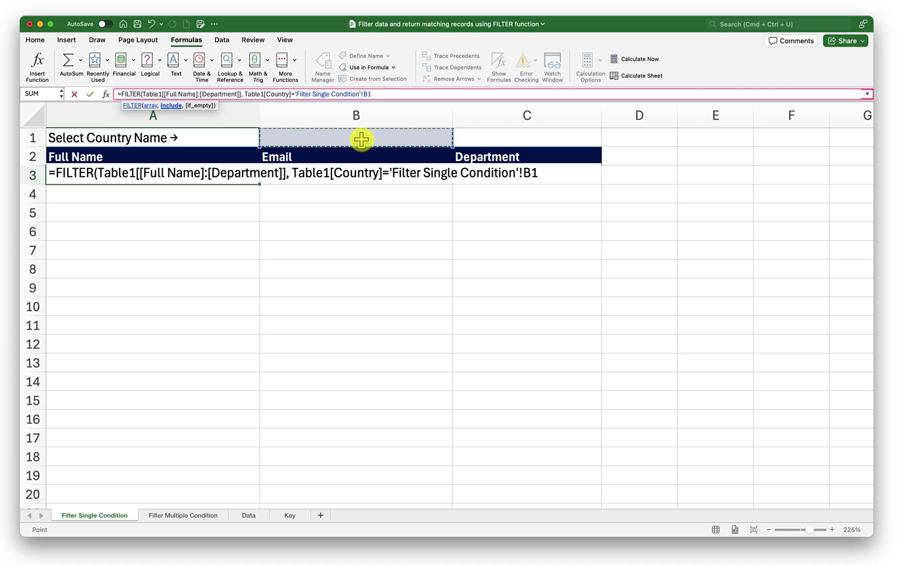
pyautogui.write(',')
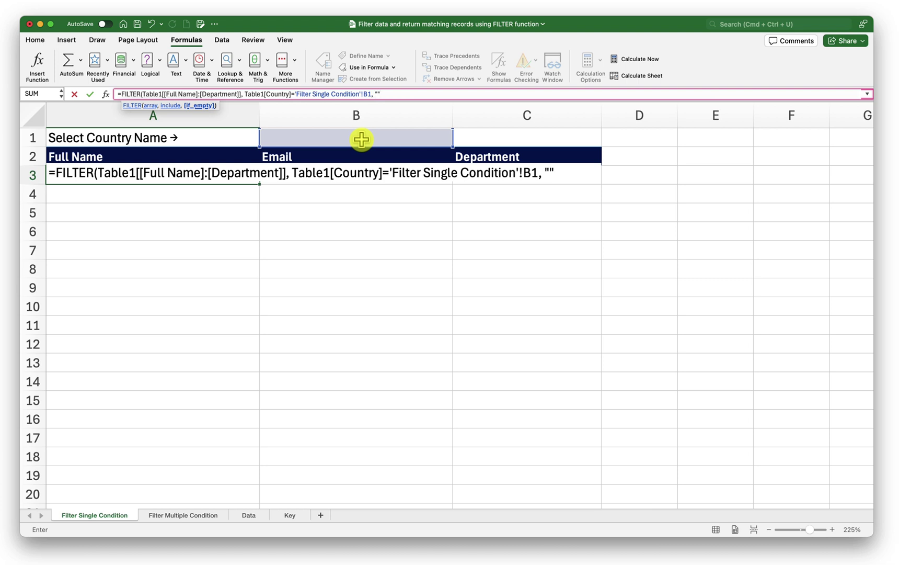
pyautogui.write('"")')
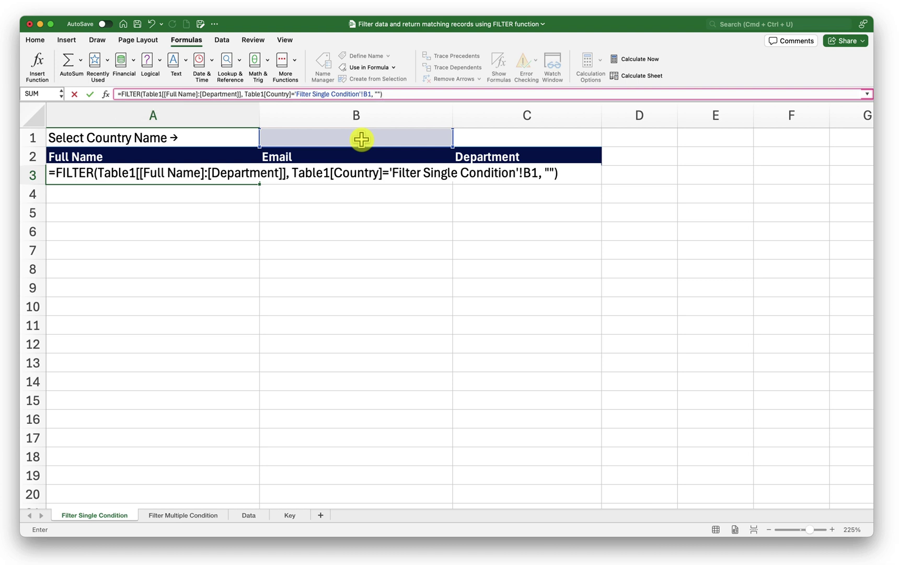
# - Enter the FILTER formula and choose Austria in B1 to check its filtered rows
pyautogui.press('Return')
pyautogui.click(230, 178)
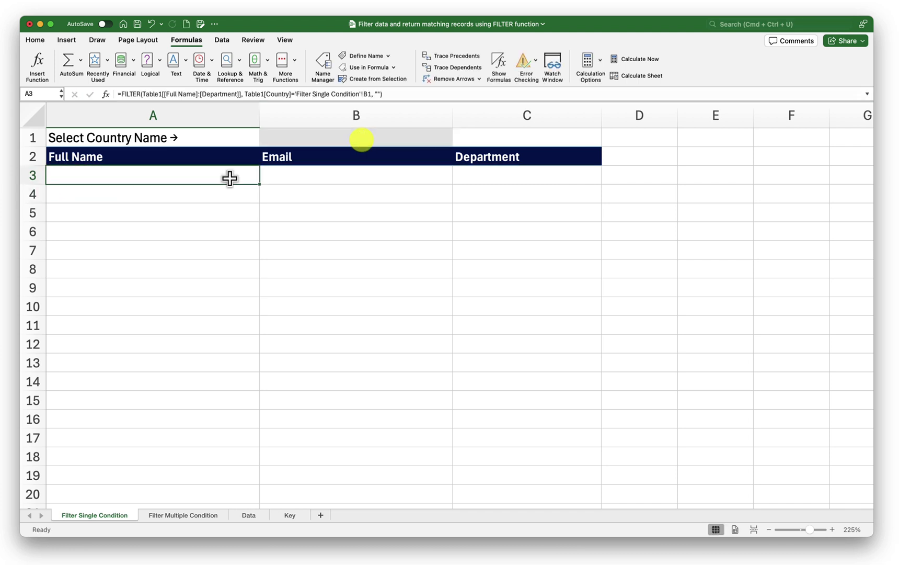
pyautogui.click(330, 138)
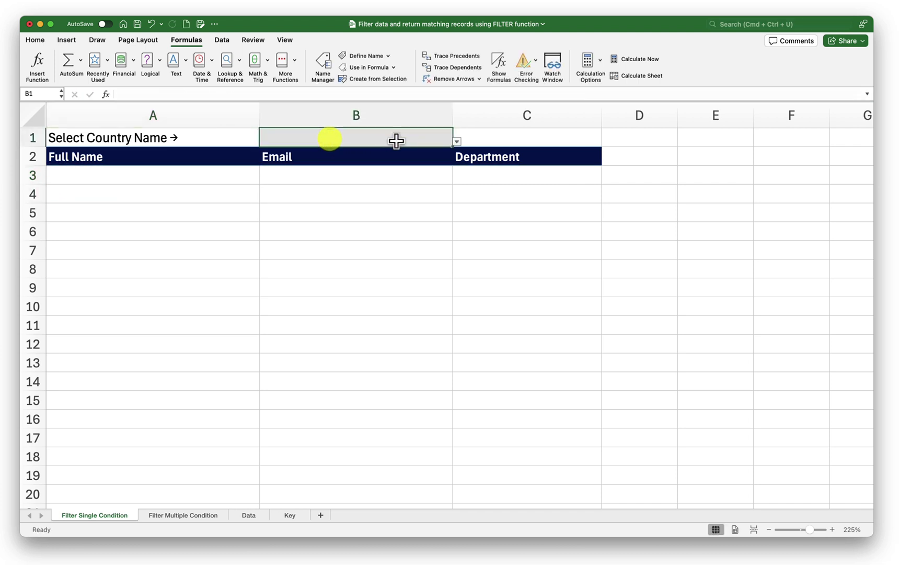
pyautogui.click(456, 142)
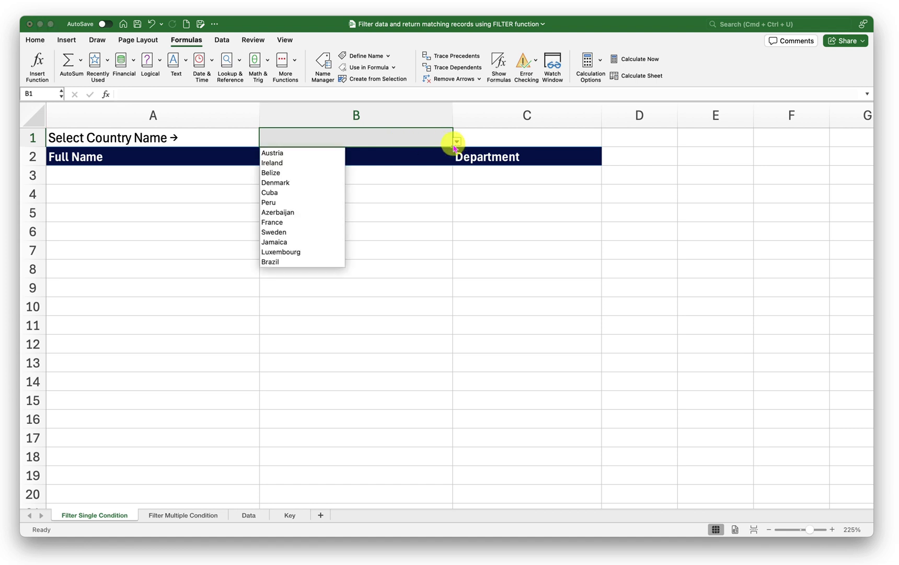
pyautogui.click(307, 153)
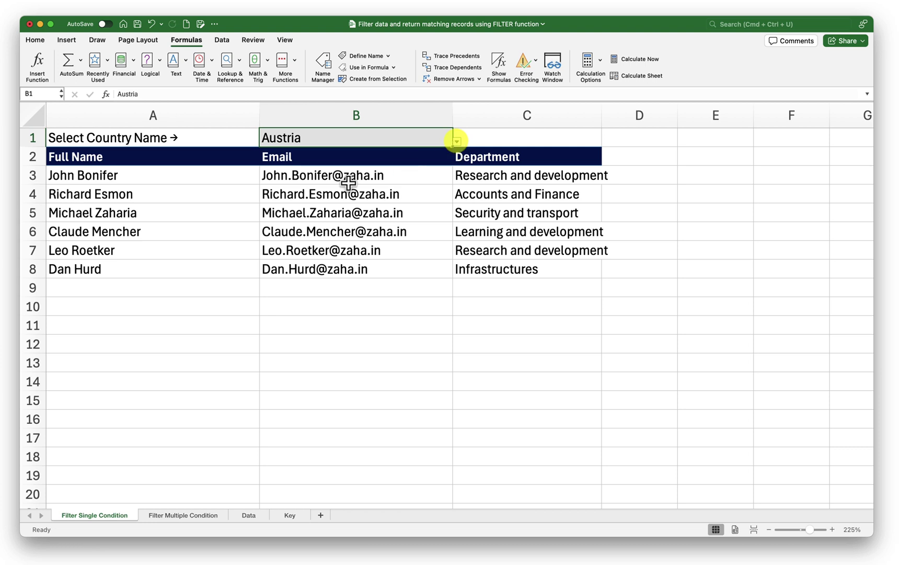
pyautogui.moveTo(191, 176); pyautogui.dragTo(447, 268)
pyautogui.click(378, 305)
# - Switch B1 to Jamaica, then France, and finally Denmark to compare the results
pyautogui.click(350, 138)
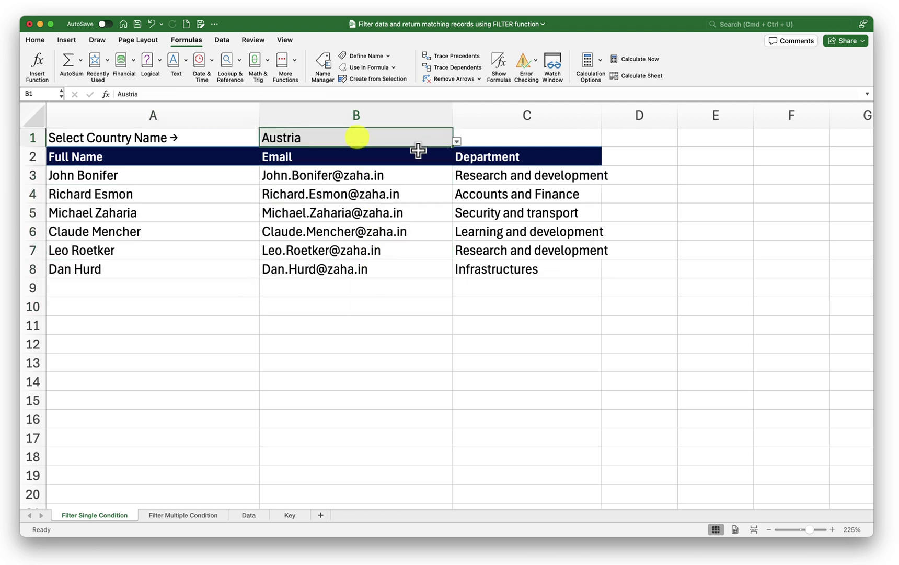
pyautogui.click(456, 141)
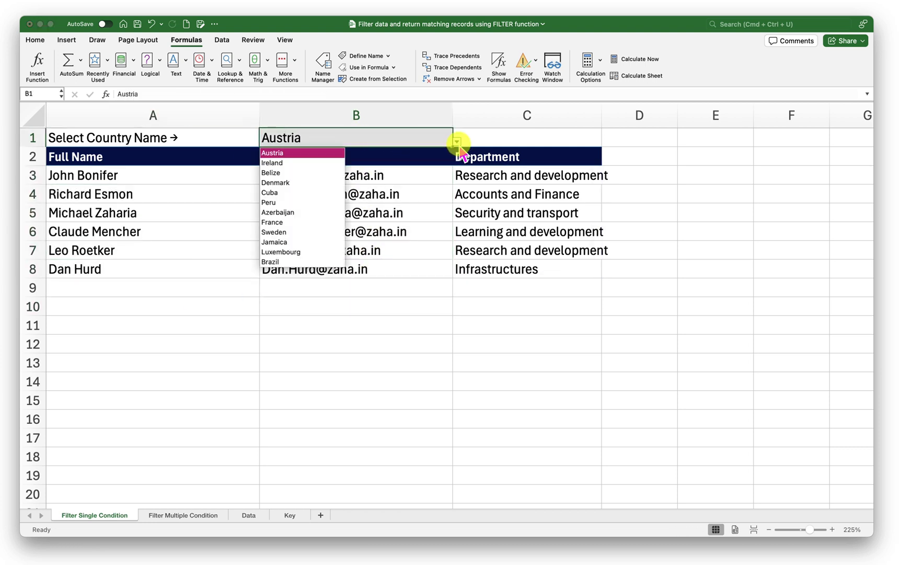
pyautogui.click(311, 243)
pyautogui.click(456, 141)
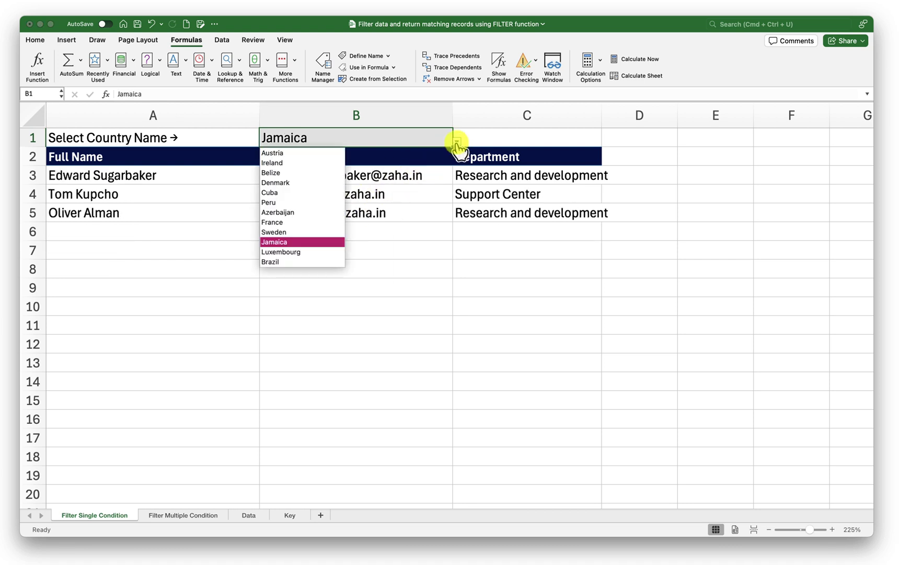
pyautogui.click(321, 223)
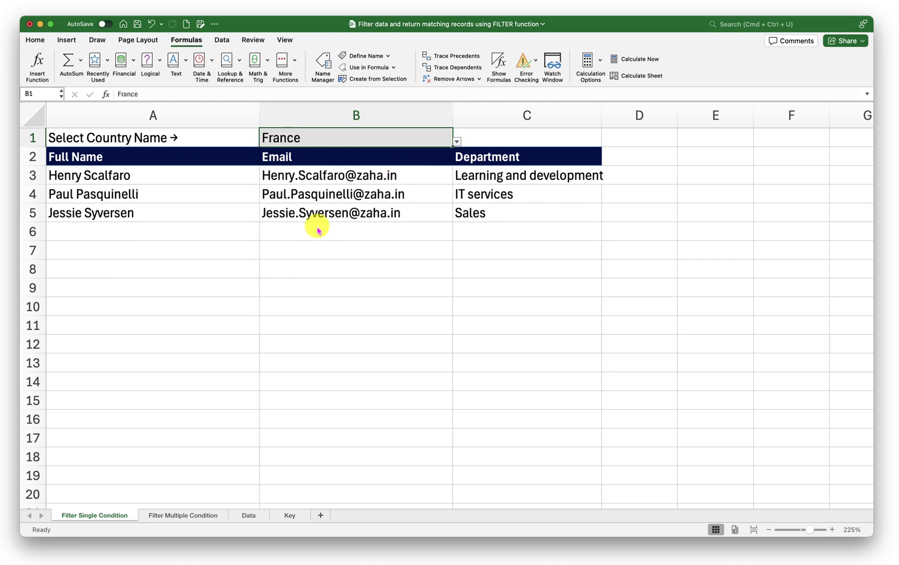
pyautogui.click(457, 141)
pyautogui.click(311, 182)
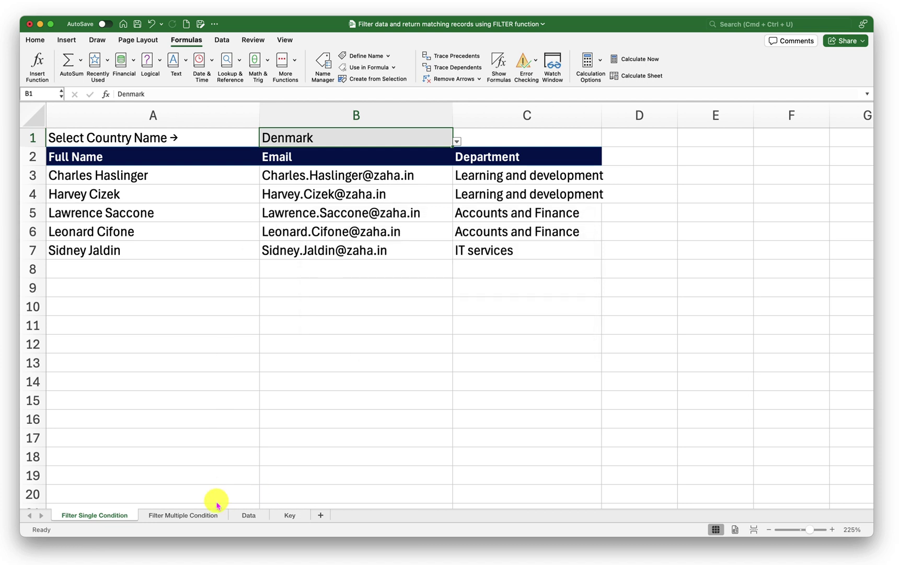
pyautogui.click(178, 517)
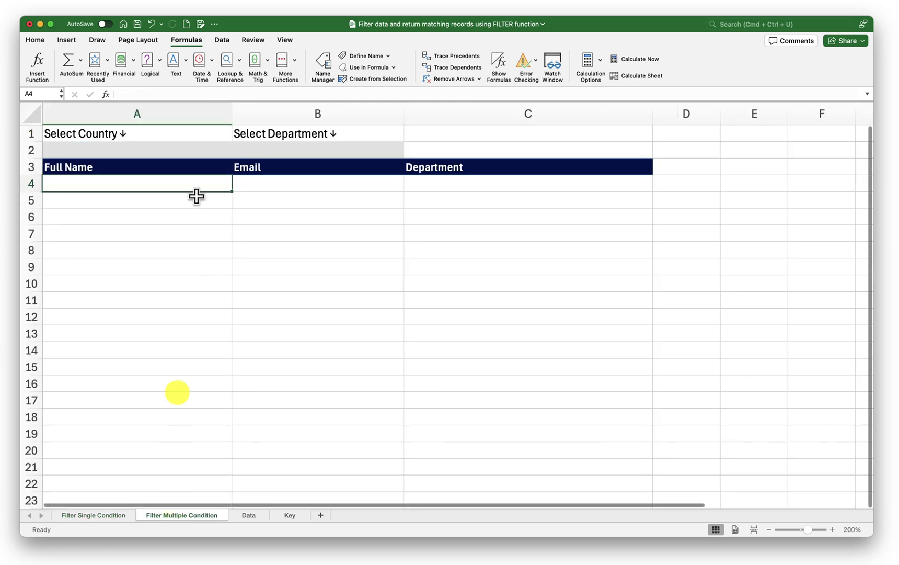
# - Check the A2 country and B2 department dropdowns, then type =fil in A4
pyautogui.click(134, 150)
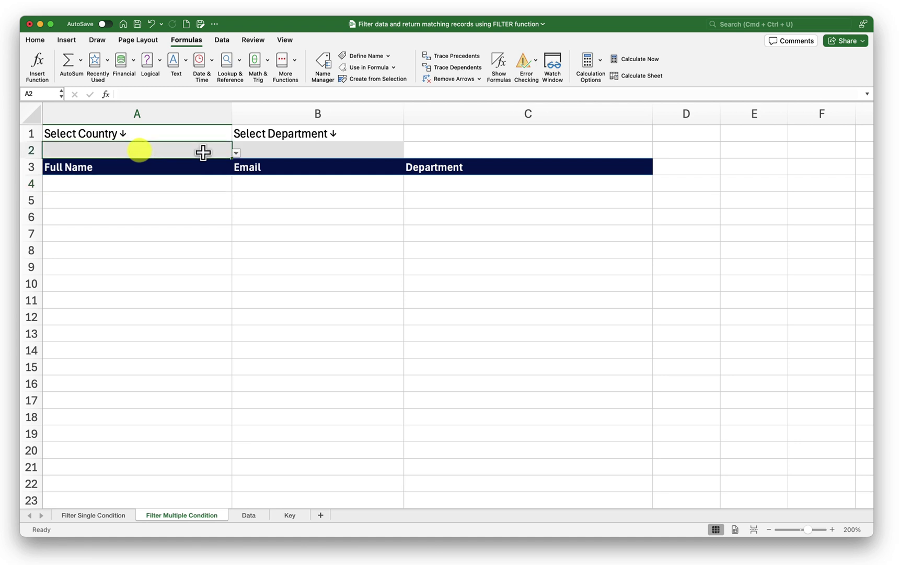
pyautogui.click(236, 153)
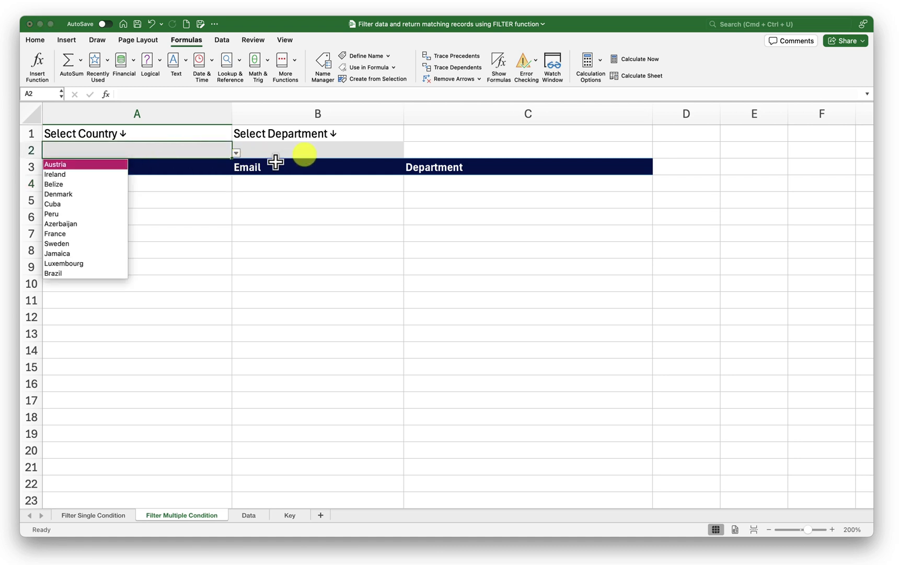
pyautogui.press('Escape')
pyautogui.click(308, 153)
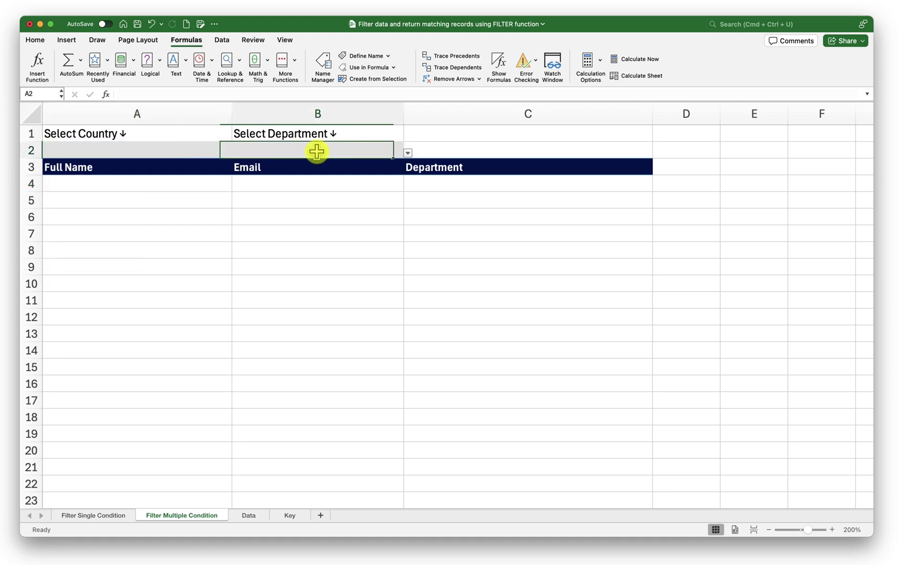
pyautogui.click(183, 189)
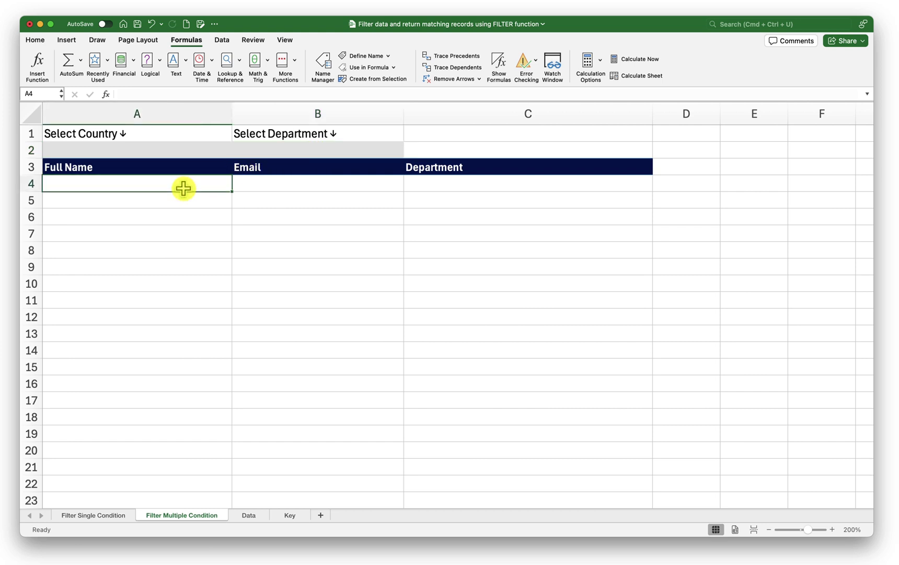
pyautogui.write('=fil')
# - Accept FILTER and set its array to Table1[[Full Name]:[Department]] (D2:F100), followed by a comma
pyautogui.press('Tab')
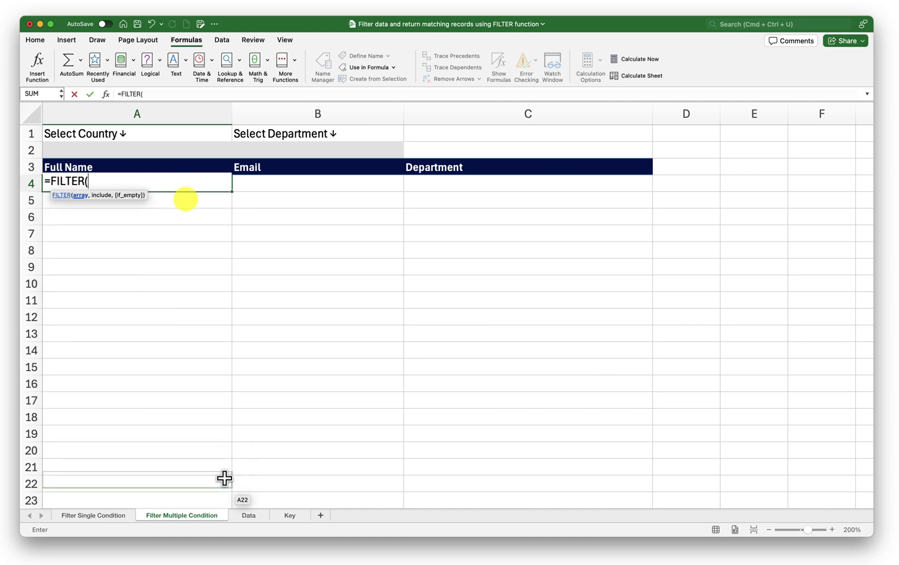
pyautogui.click(245, 515)
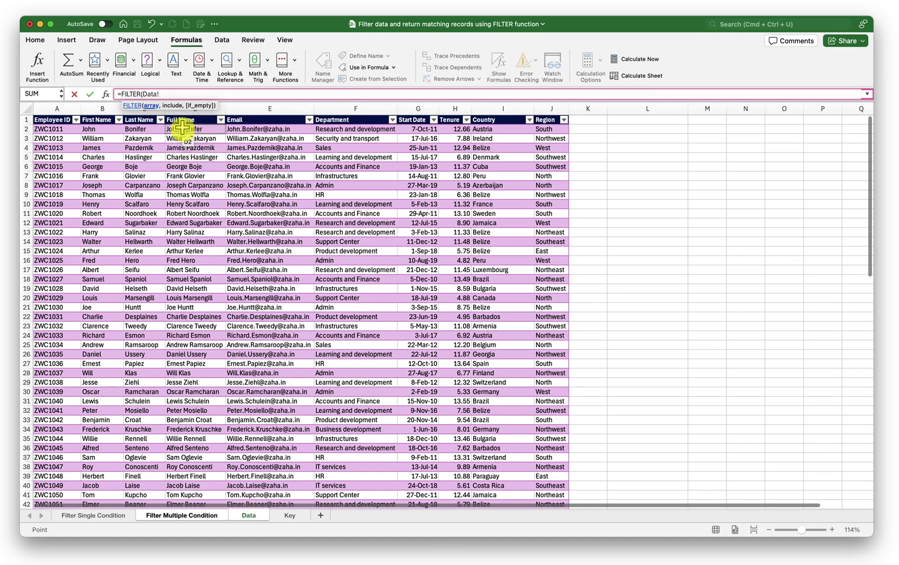
pyautogui.moveTo(202, 128); pyautogui.dragTo(349, 130)
pyautogui.scroll(-15, 337, 262)
pyautogui.scroll(-12, 335, 270)
pyautogui.keyDown('shift'); pyautogui.click(353, 233); pyautogui.keyUp('shift')
pyautogui.scroll(20, 353, 234)
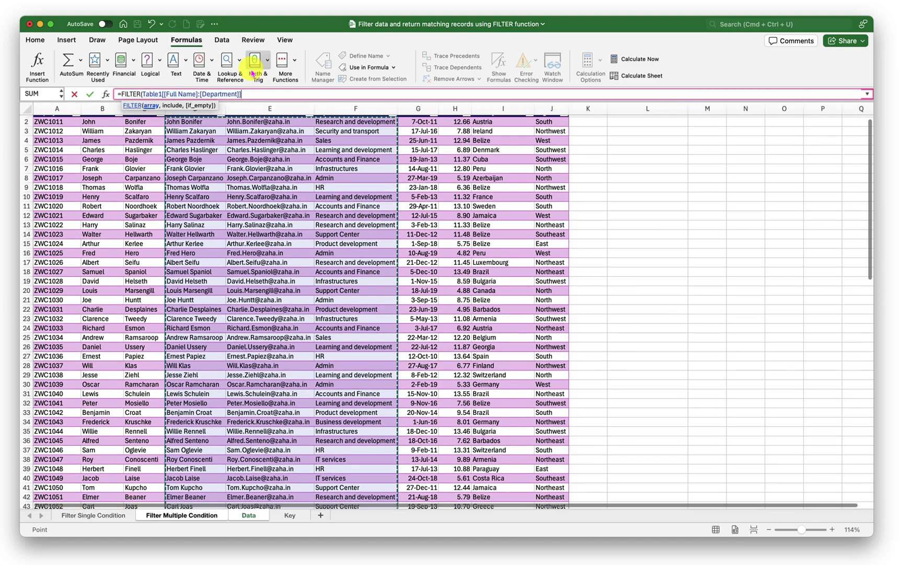
pyautogui.write(', (')
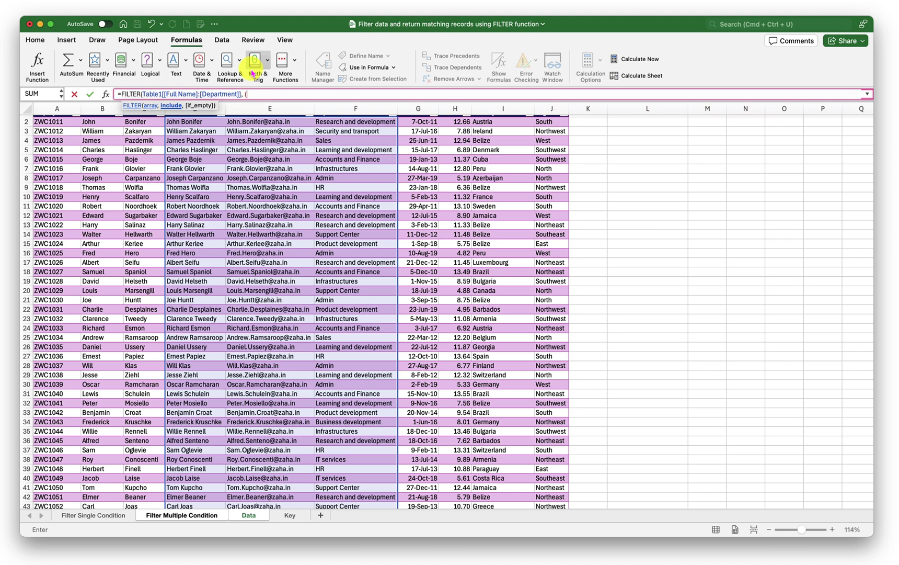
# - Add the condition (Table1[Country]='Filter Multiple Condition'!A2) multiplied by a new opening parenthesis
pyautogui.scroll(1, 492, 125)
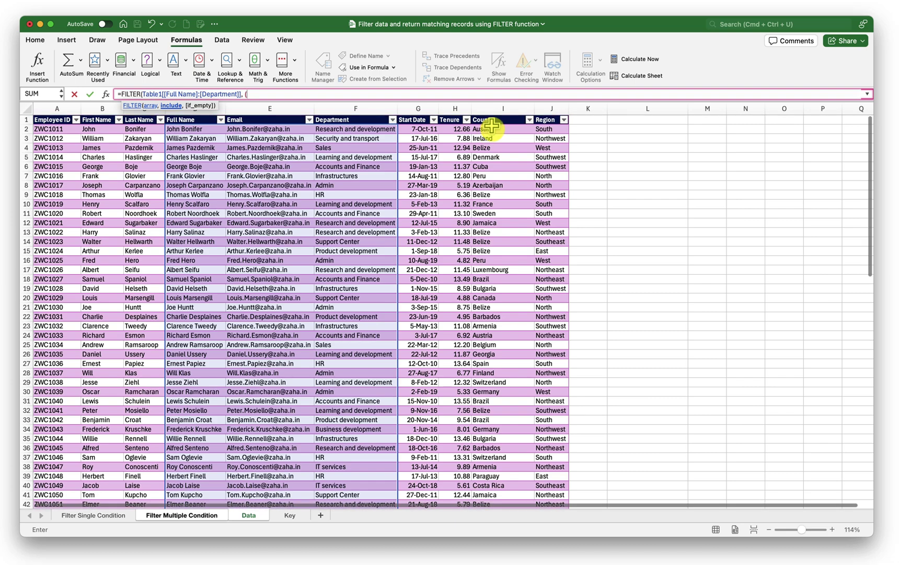
pyautogui.click(491, 128)
pyautogui.scroll(-15, 491, 254)
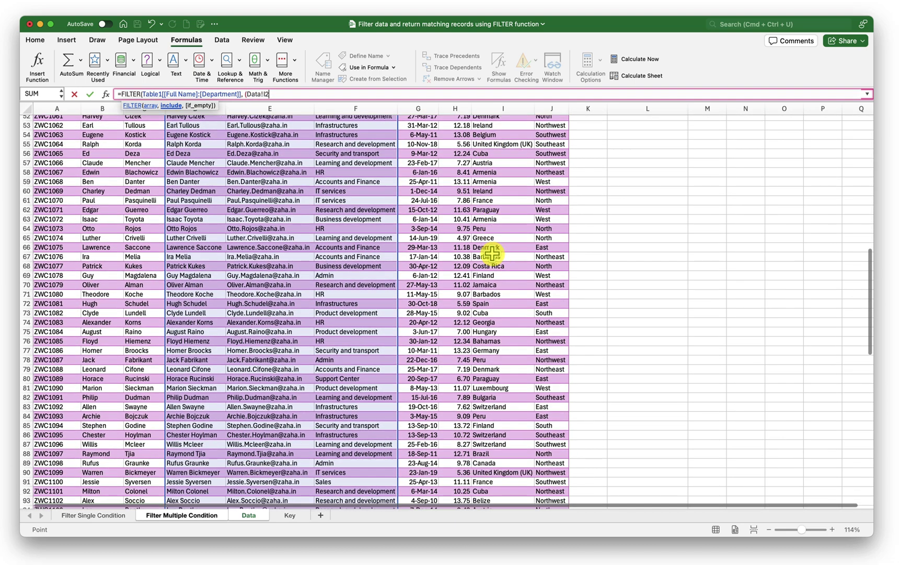
pyautogui.scroll(-5, 491, 253)
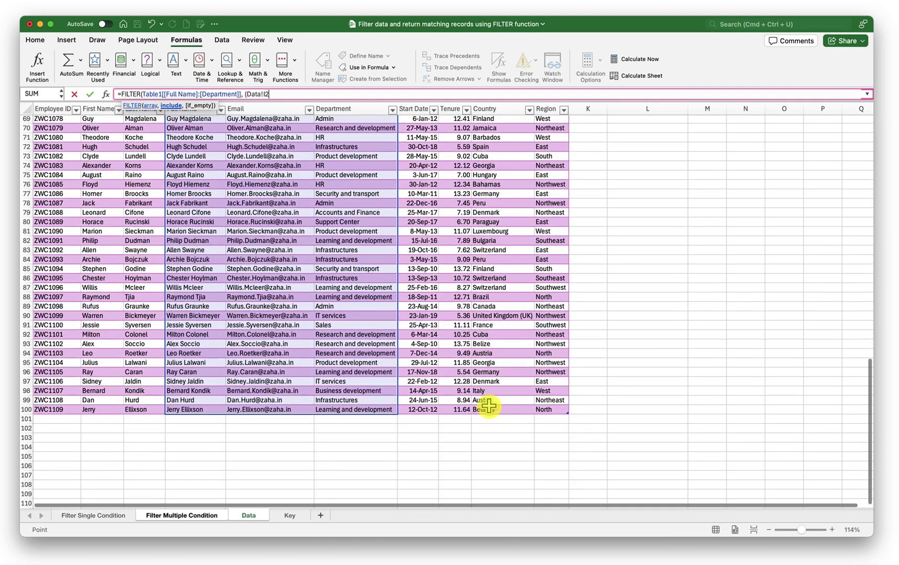
pyautogui.keyDown('shift'); pyautogui.click(488, 405); pyautogui.keyUp('shift')
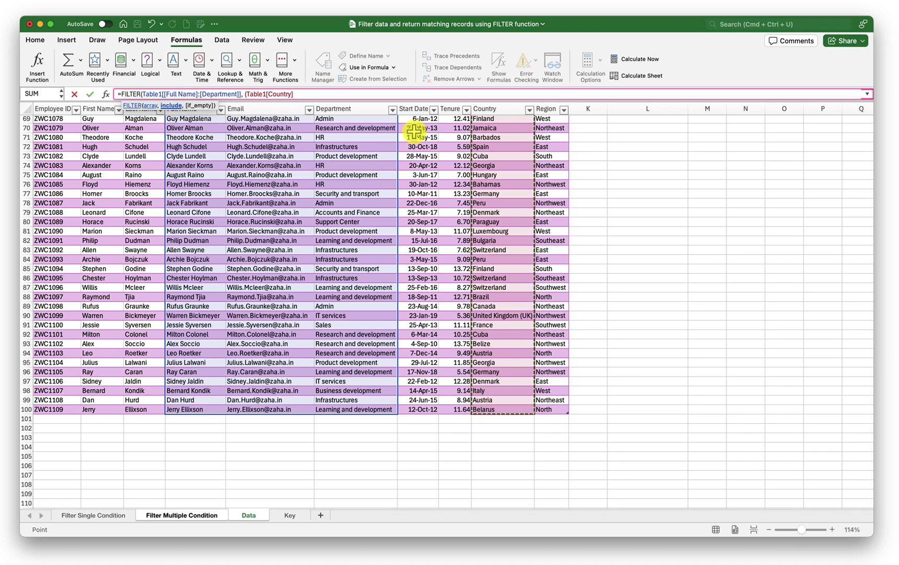
pyautogui.write('=')
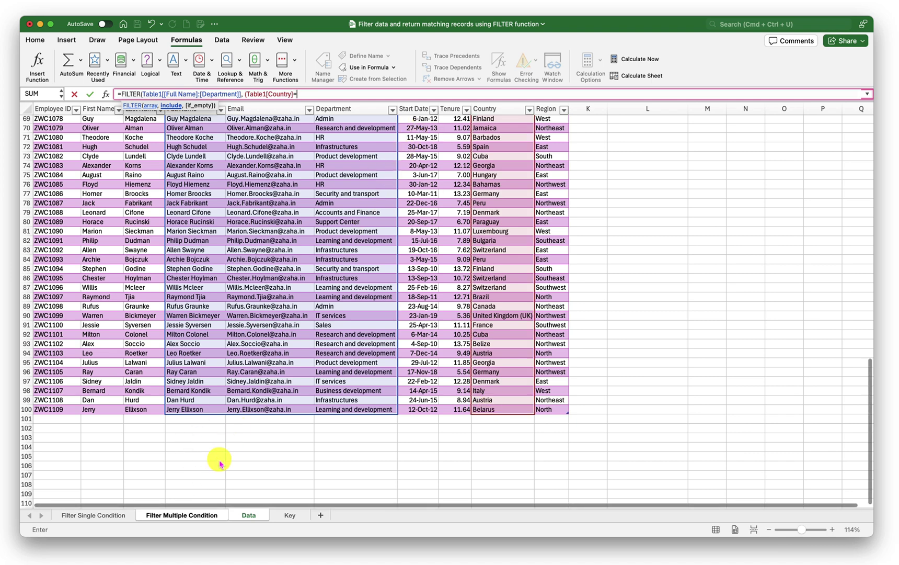
pyautogui.click(182, 515)
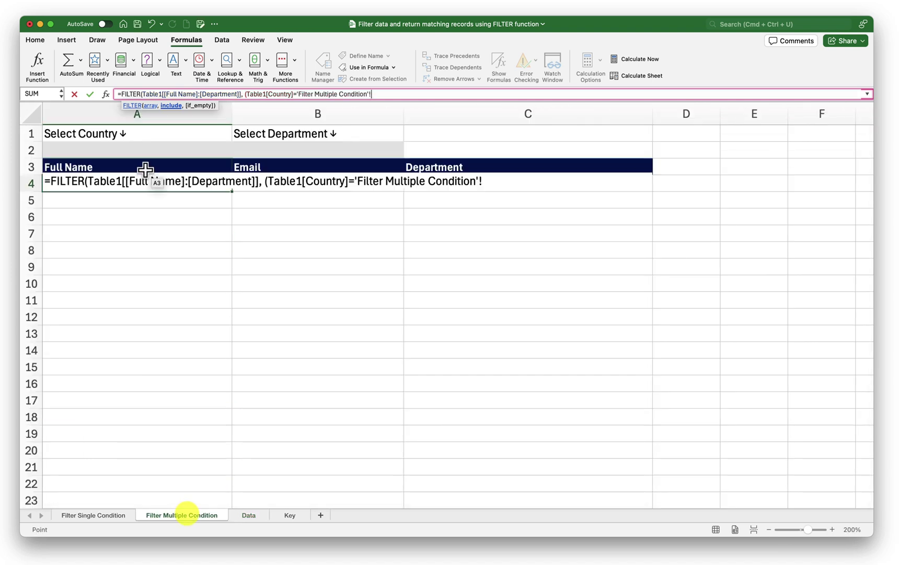
pyautogui.click(147, 150)
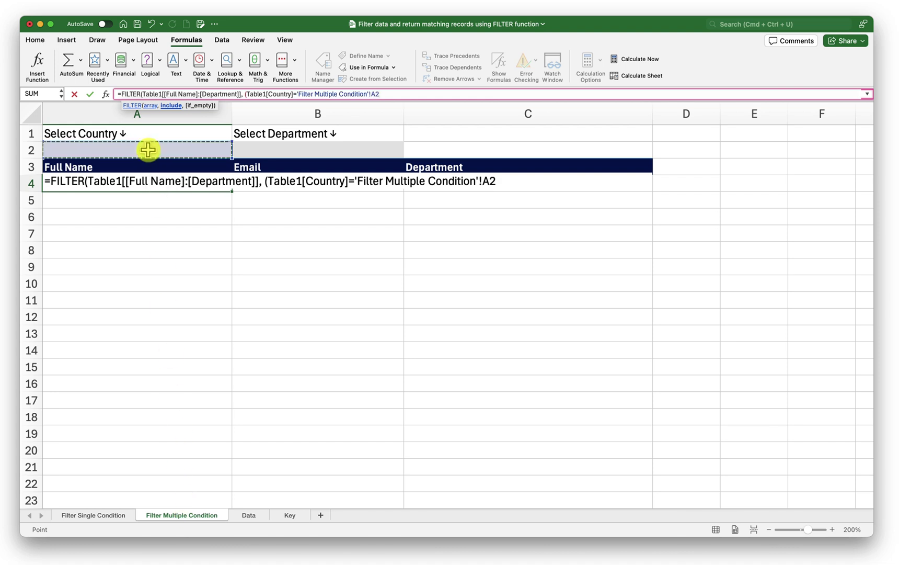
pyautogui.write(')')
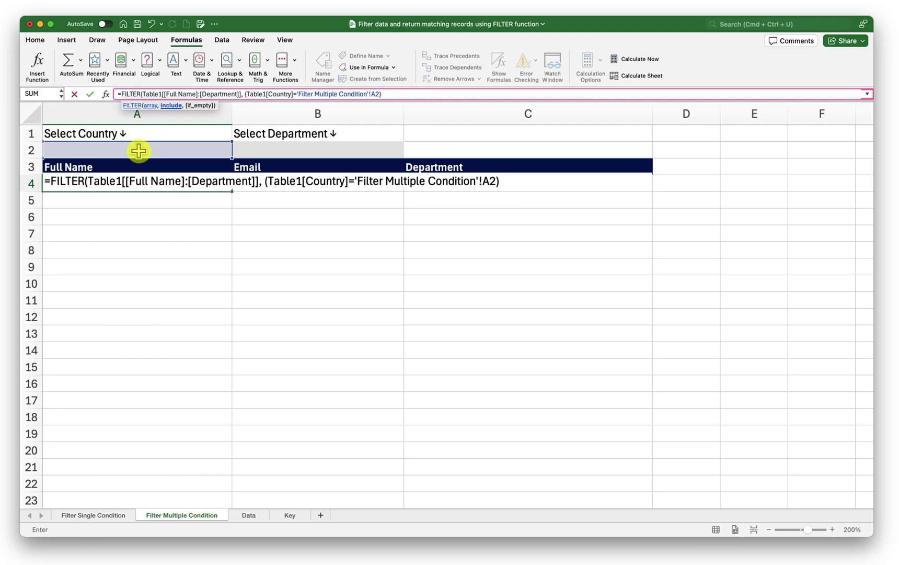
pyautogui.write('*')
pyautogui.write('(')
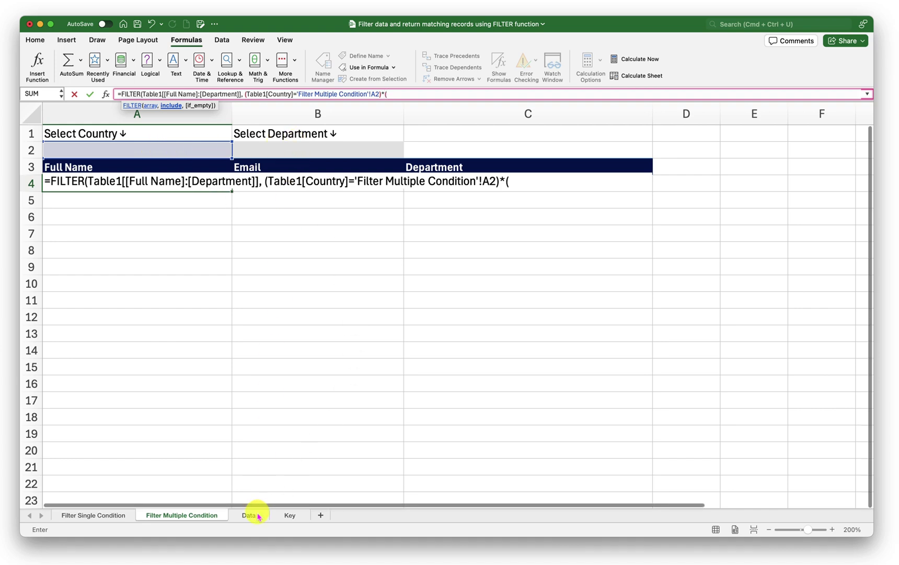
# - Append Table1[Department]='Filter Multiple Condition'!B2), "") to the A4 formula and enter it
pyautogui.click(256, 515)
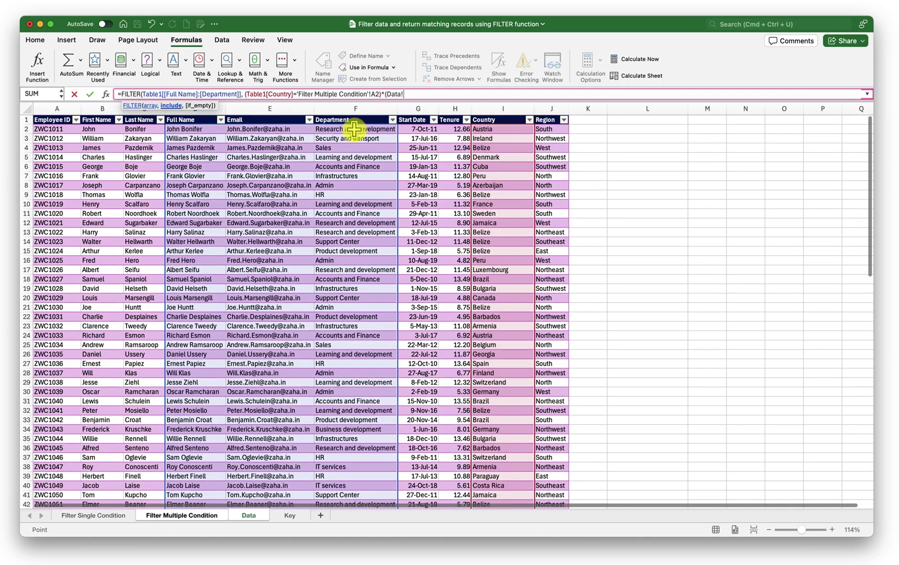
pyautogui.click(353, 131)
pyautogui.scroll(-5, 353, 257)
pyautogui.scroll(-10, 354, 257)
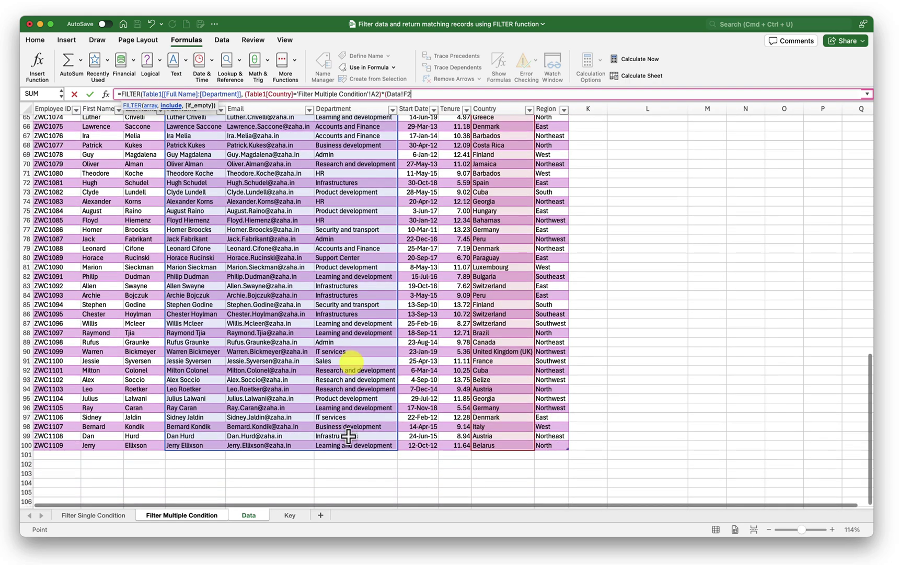
pyautogui.keyDown('shift'); pyautogui.click(348, 444); pyautogui.keyUp('shift')
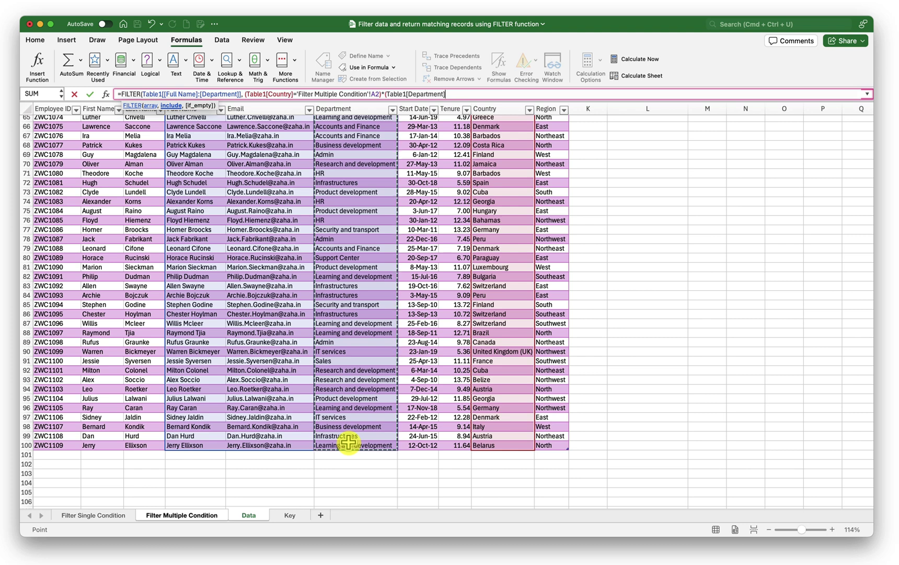
pyautogui.write('=')
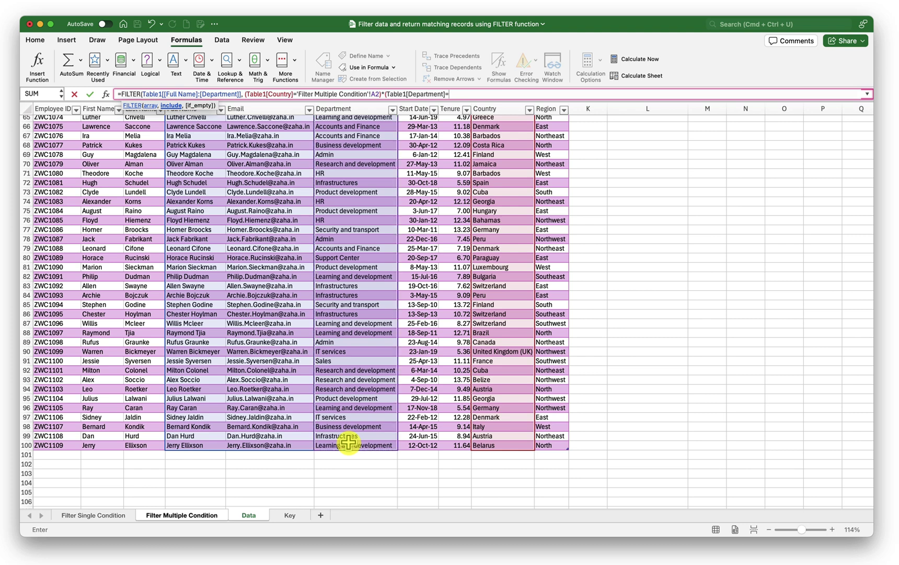
pyautogui.click(172, 515)
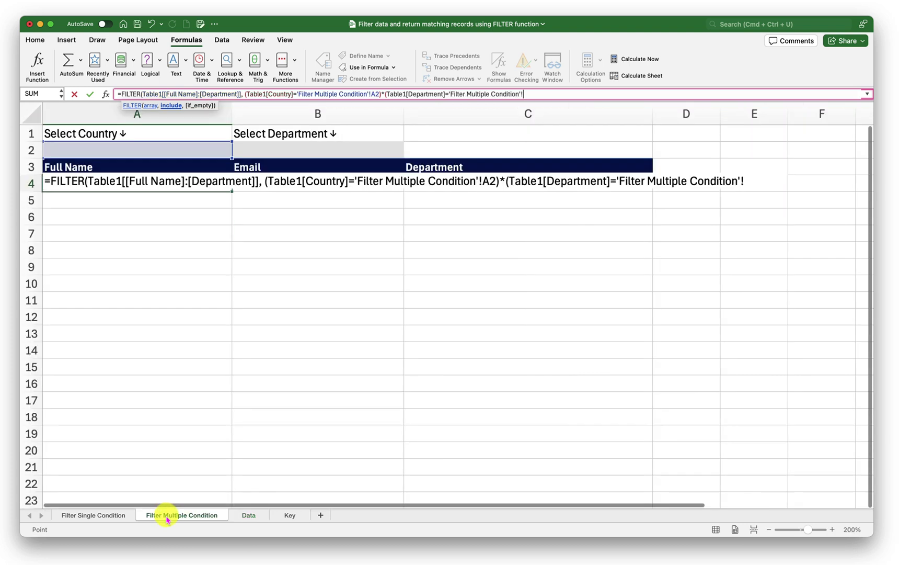
pyautogui.click(318, 150)
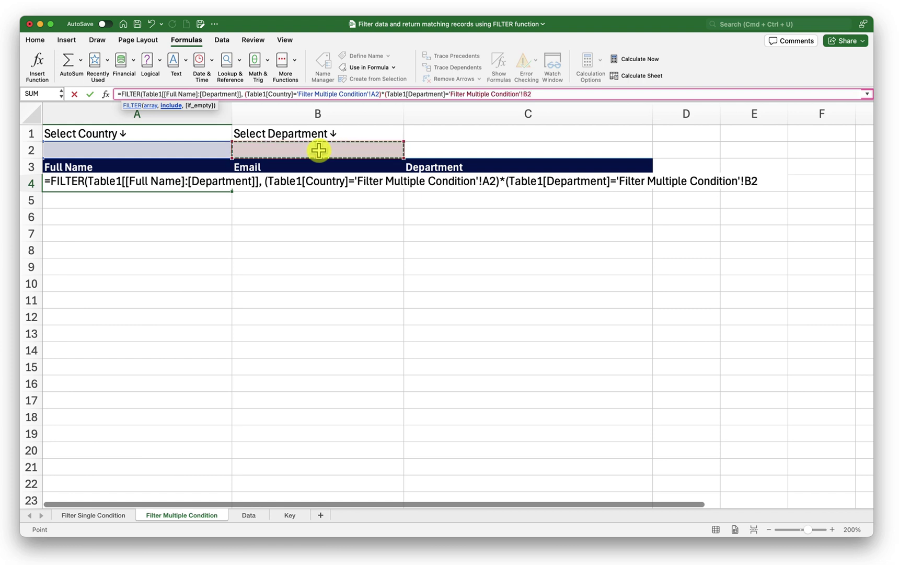
pyautogui.write('), "")')
pyautogui.press('Return')
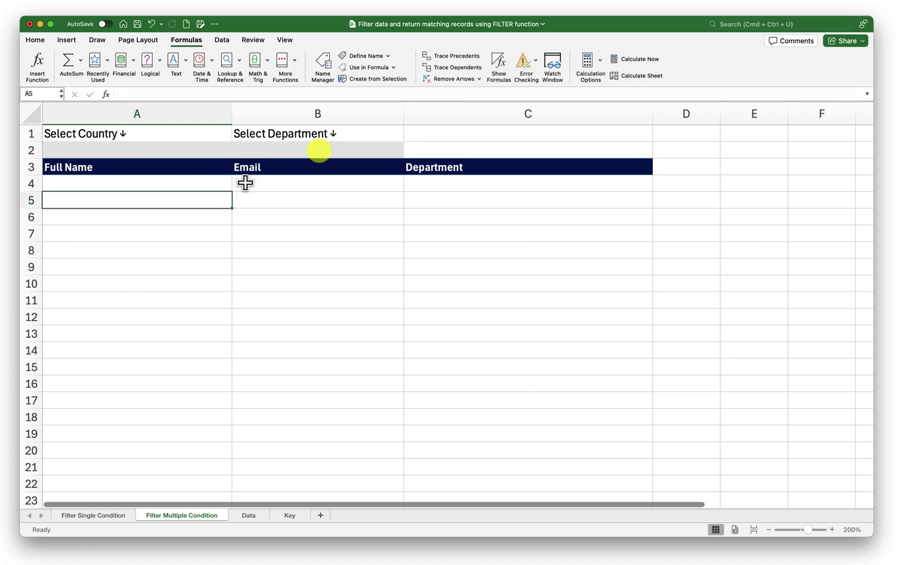
# - Choose Brazil in A2 and Accounts and Finance in B2 to test the filter
pyautogui.click(129, 186)
pyautogui.click(192, 155)
pyautogui.click(236, 152)
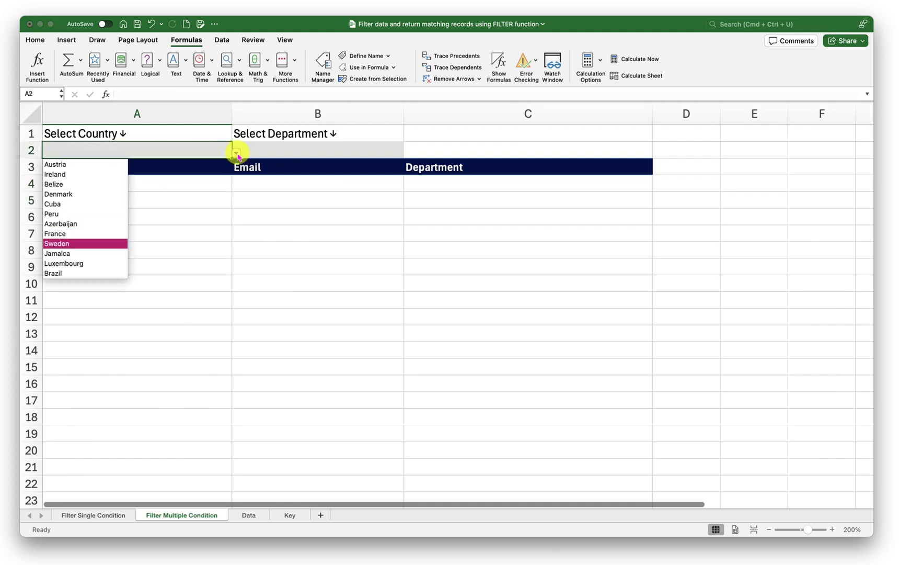
pyautogui.click(89, 272)
pyautogui.click(340, 145)
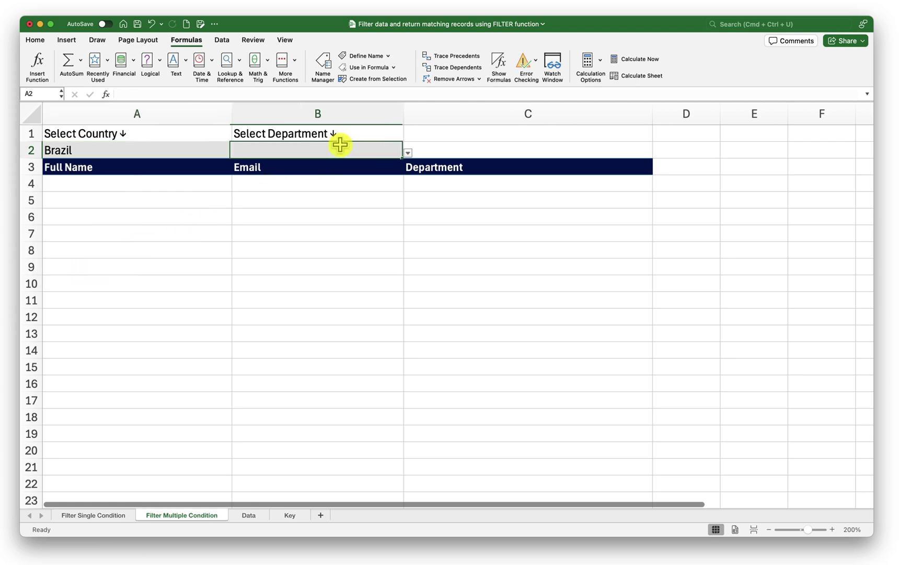
pyautogui.click(408, 153)
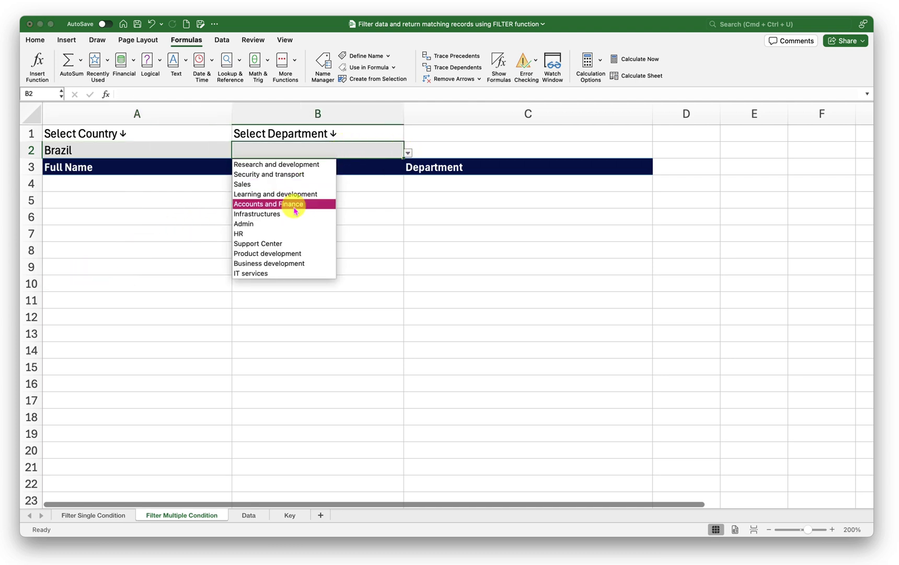
pyautogui.click(295, 205)
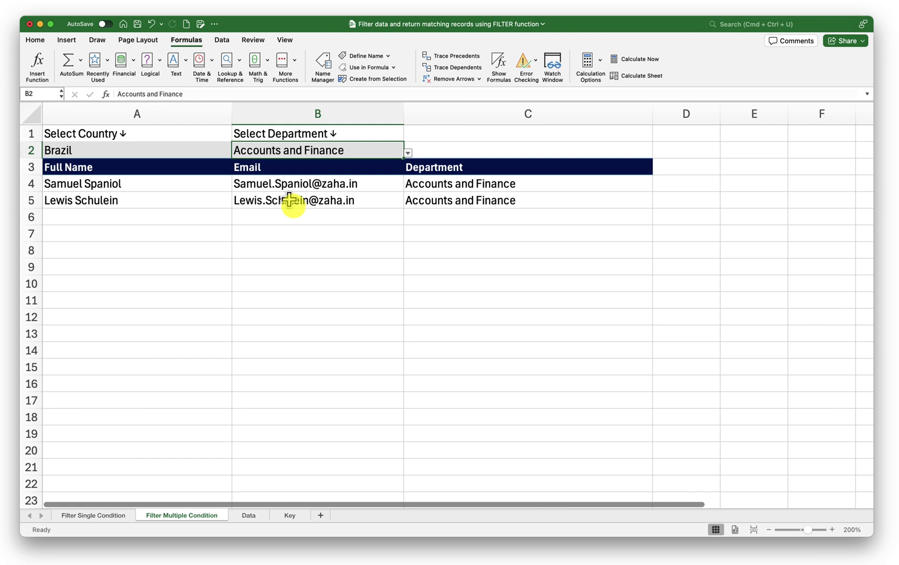
# - Switch the choices to Belize and Support Center, leaving one matching employee row
pyautogui.click(217, 151)
pyautogui.click(237, 153)
pyautogui.click(127, 185)
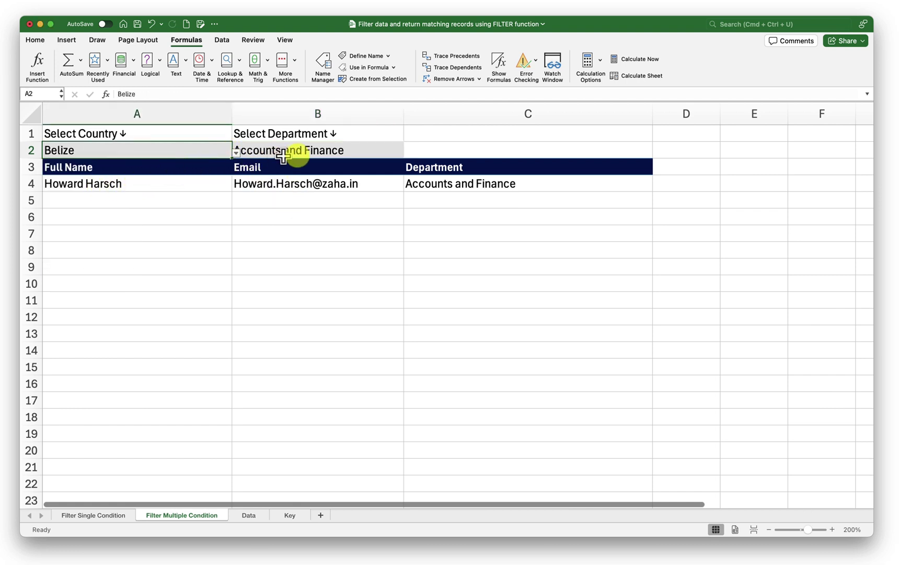
pyautogui.click(313, 153)
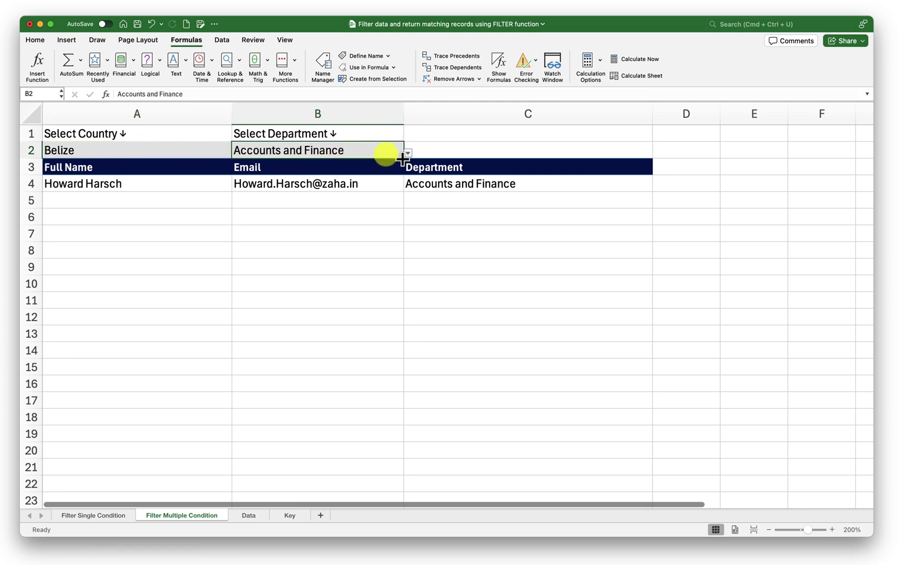
pyautogui.click(408, 152)
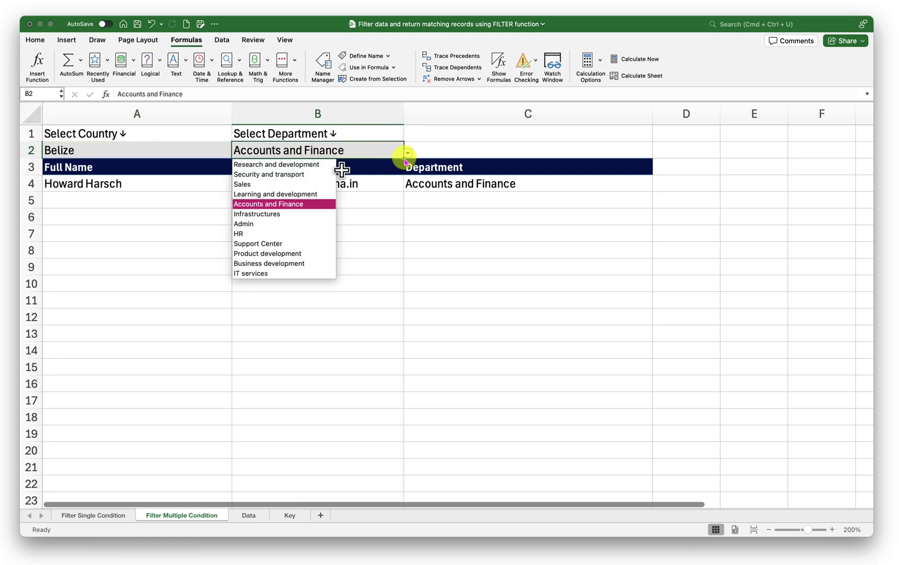
pyautogui.click(269, 244)
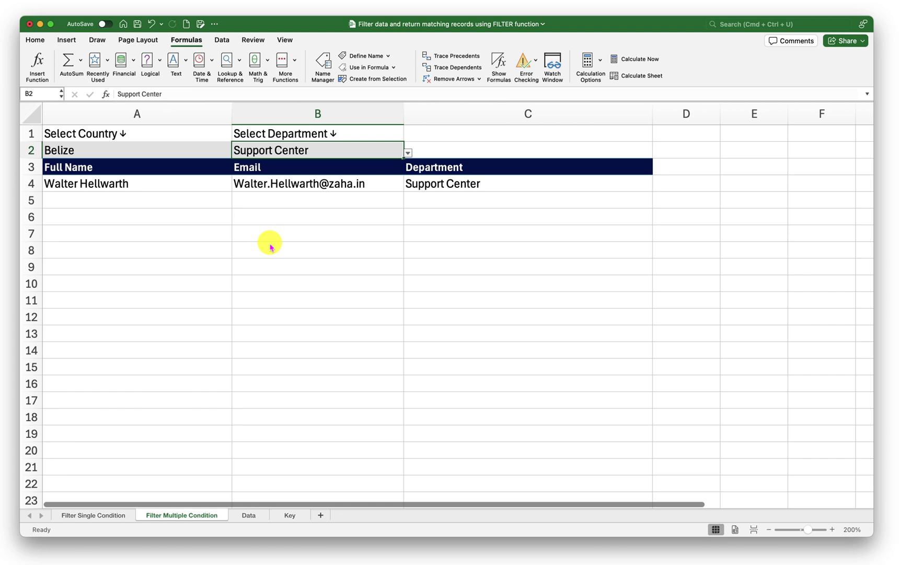